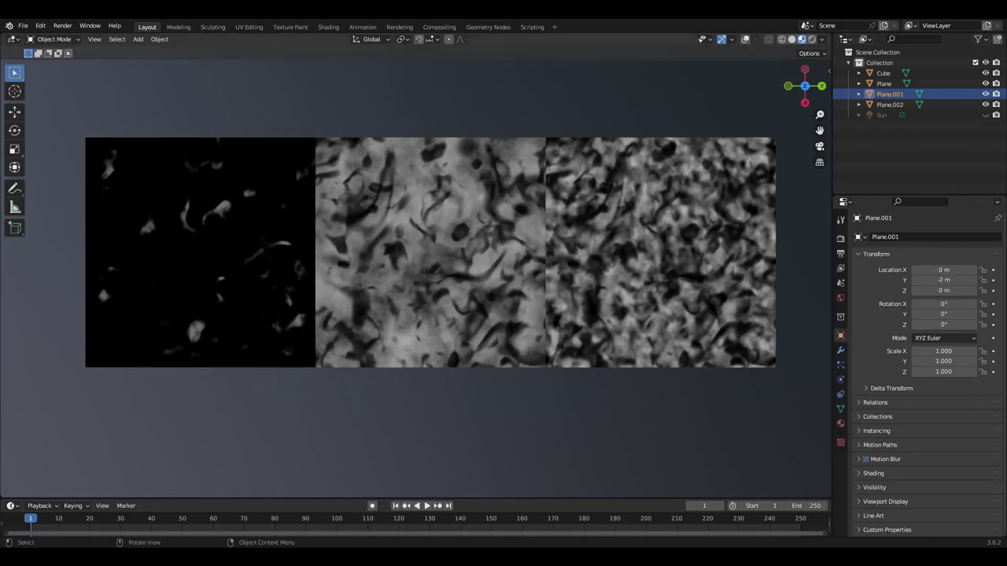
# - Select the left plane, Plane.001, and switch to the Shading workspace to show its Grunge3.0 nodes
pyautogui.click(737, 400)
pyautogui.moveTo(754, 399); pyautogui.dragTo(758, 391, button='middle')
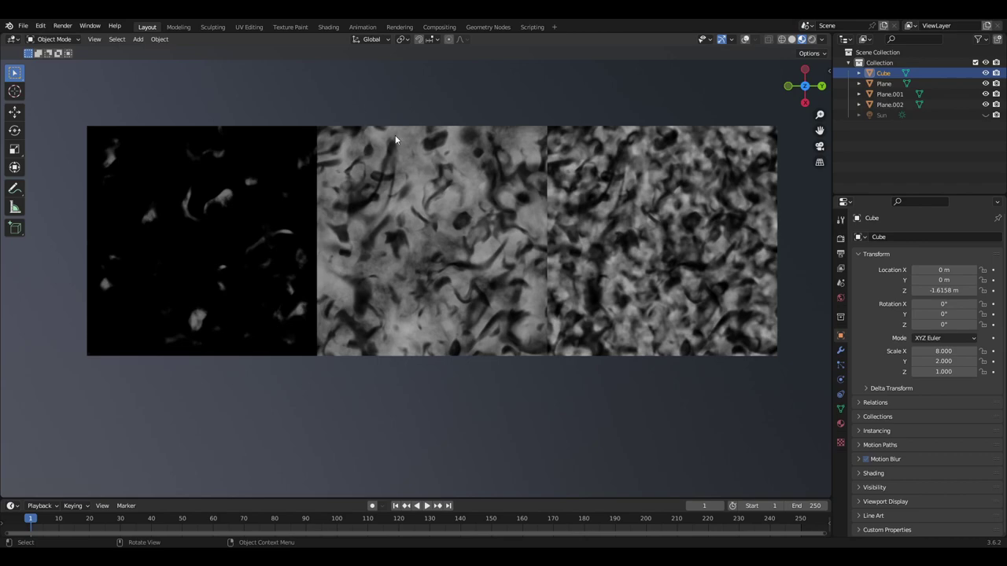
pyautogui.click(243, 204)
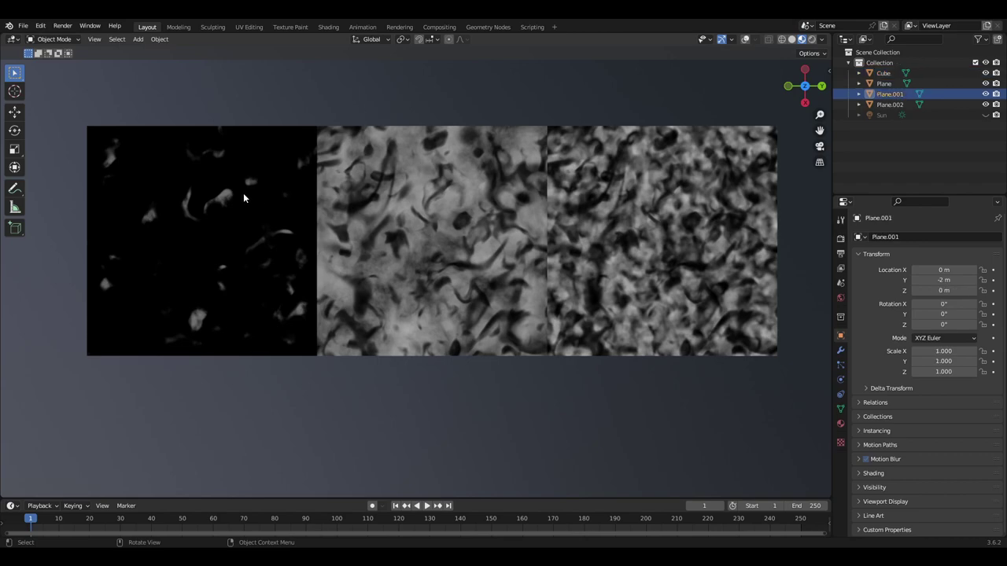
pyautogui.click(328, 27)
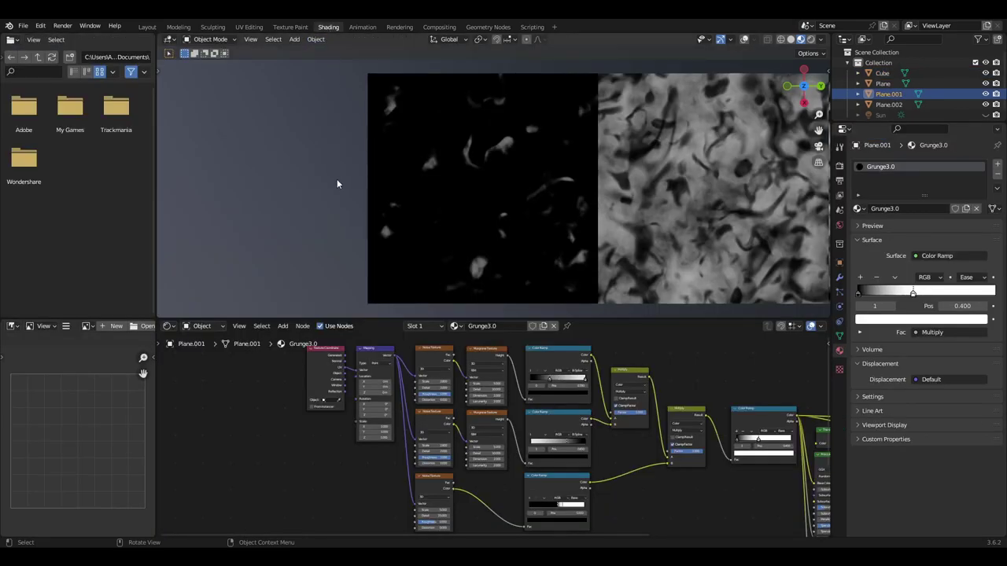
pyautogui.scroll(4, 421, 450)
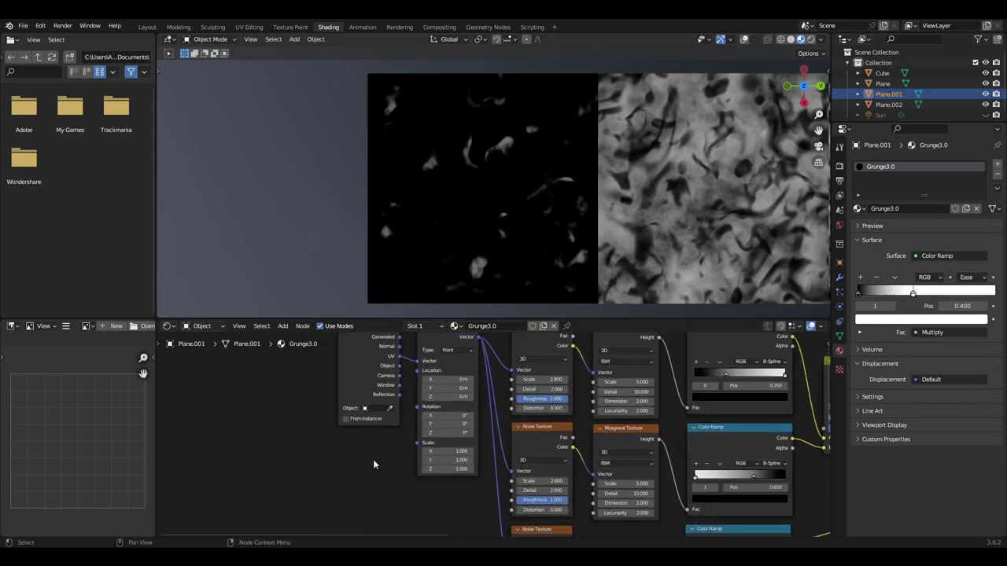
pyautogui.moveTo(403, 489); pyautogui.dragTo(430, 493, button='middle')
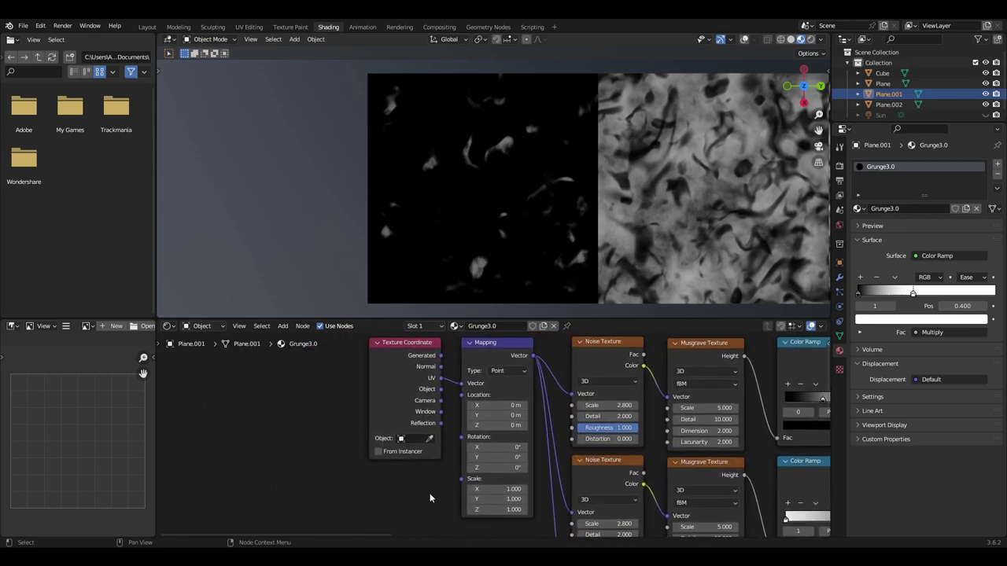
pyautogui.moveTo(441, 389); pyautogui.dragTo(461, 383)
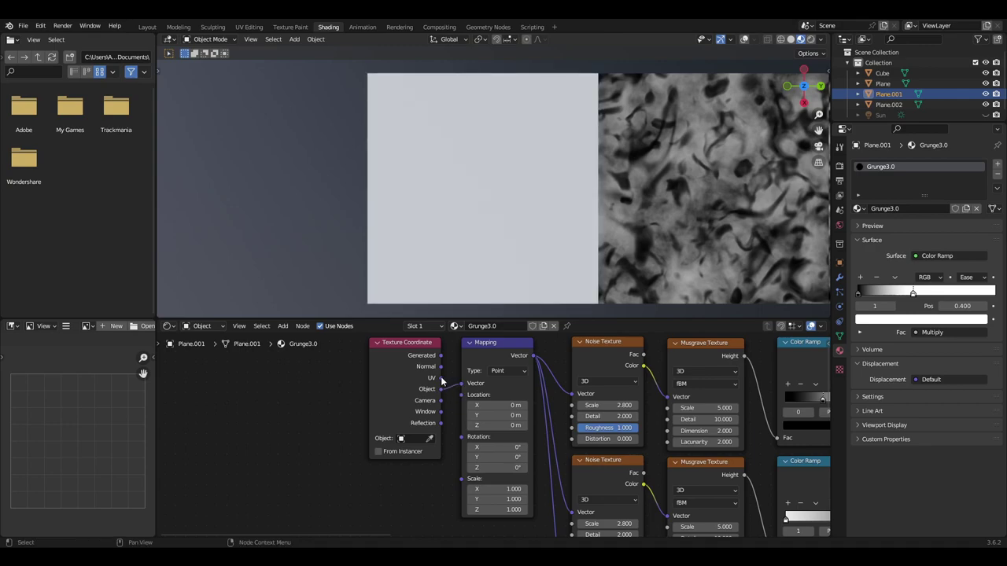
pyautogui.moveTo(440, 379); pyautogui.dragTo(461, 384)
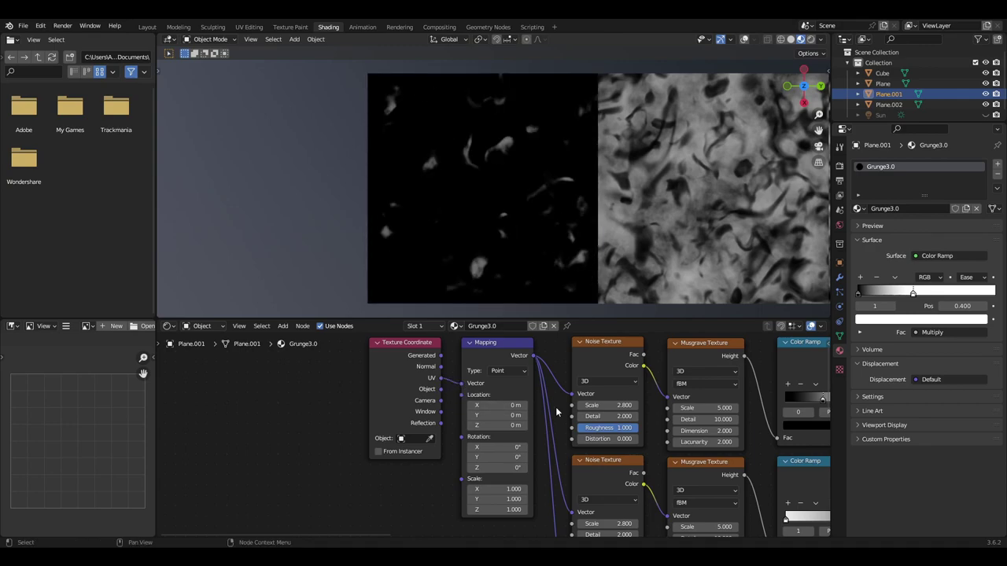
pyautogui.moveTo(556, 412); pyautogui.dragTo(303, 446, button='middle')
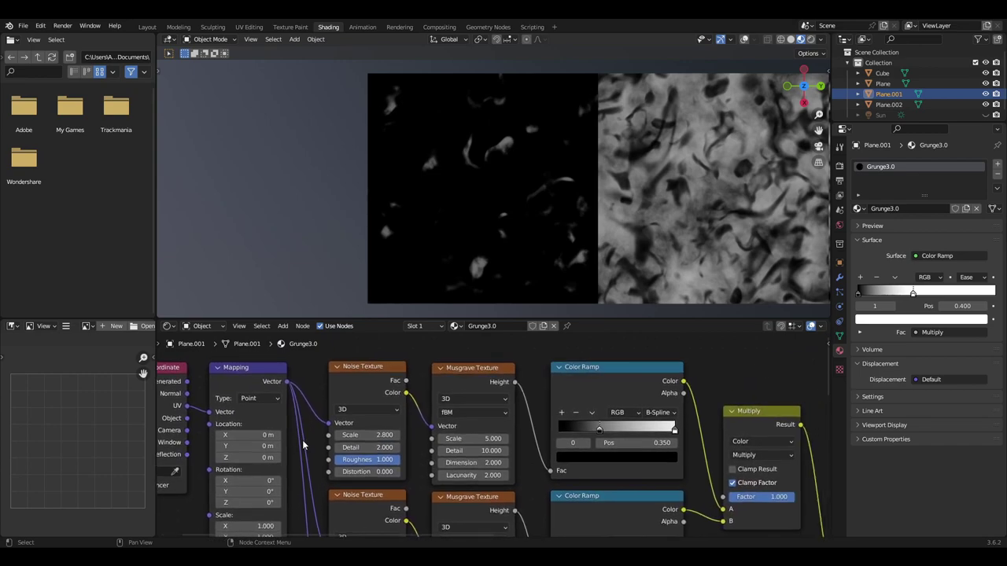
pyautogui.scroll(1, 305, 440)
pyautogui.moveTo(371, 348); pyautogui.dragTo(641, 388)
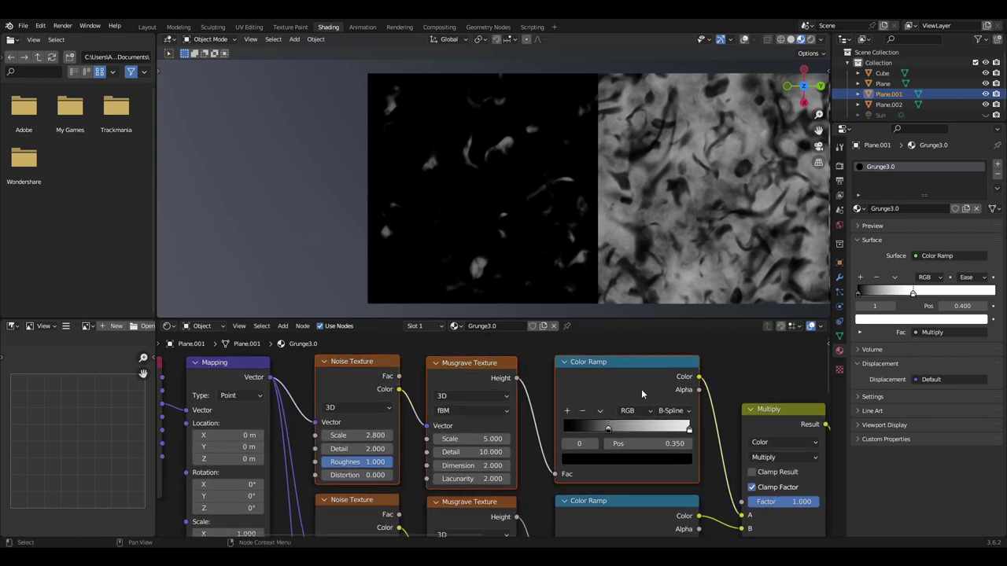
pyautogui.click(407, 478)
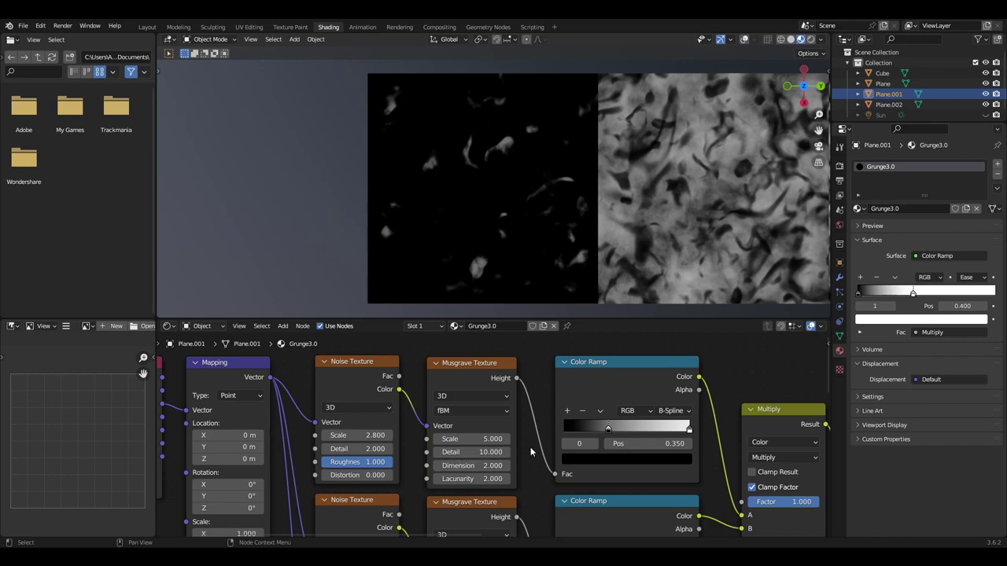
pyautogui.moveTo(531, 452); pyautogui.dragTo(520, 453, button='middle')
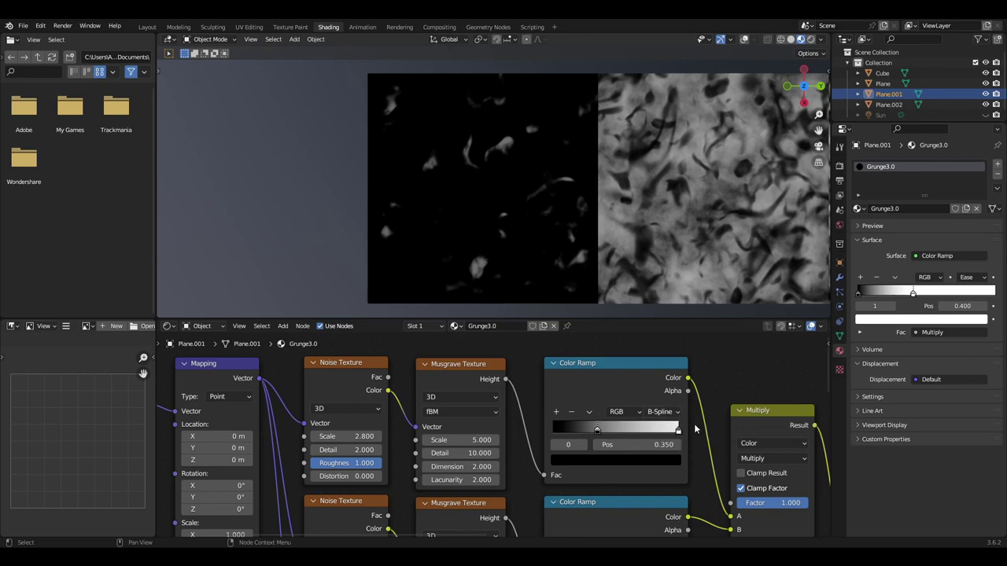
pyautogui.moveTo(663, 501); pyautogui.dragTo(576, 406, button='middle')
pyautogui.scroll(-1, 652, 386)
# - Flip the lower colour ramp so its stop sits at 0.650
pyautogui.click(550, 446)
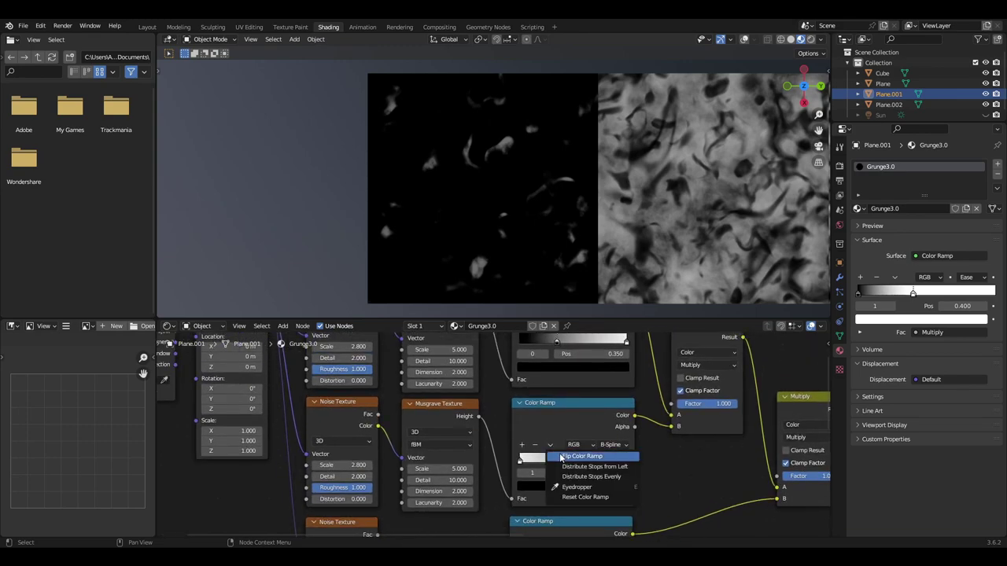
pyautogui.click(561, 457)
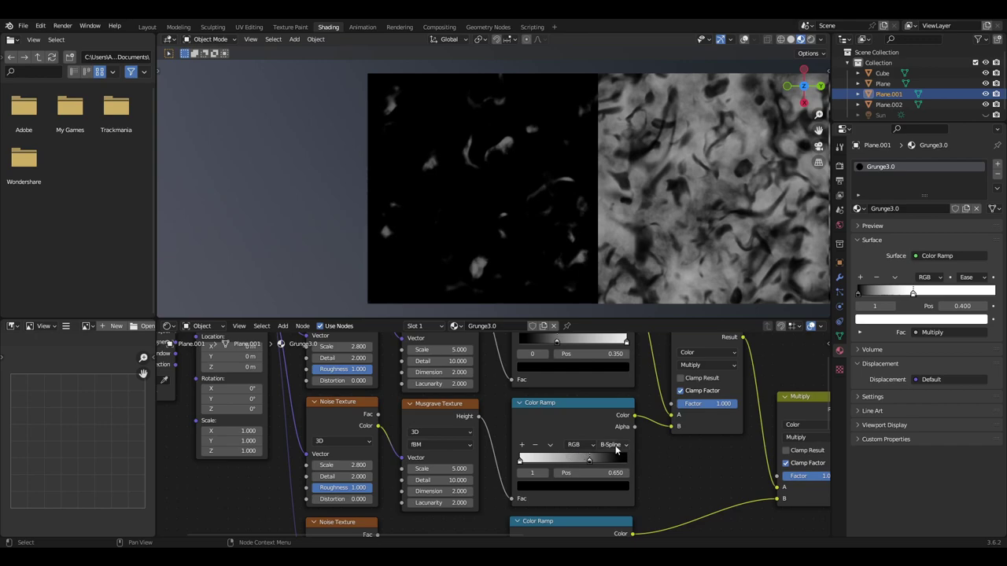
pyautogui.moveTo(616, 445); pyautogui.dragTo(415, 502, button='middle')
# - Add a Mix node above the lower Multiply, set to Color data with Multiply blending
pyautogui.hotkey('shift', 'a')
pyautogui.write('mi')
pyautogui.press('Return')
pyautogui.click(588, 348)
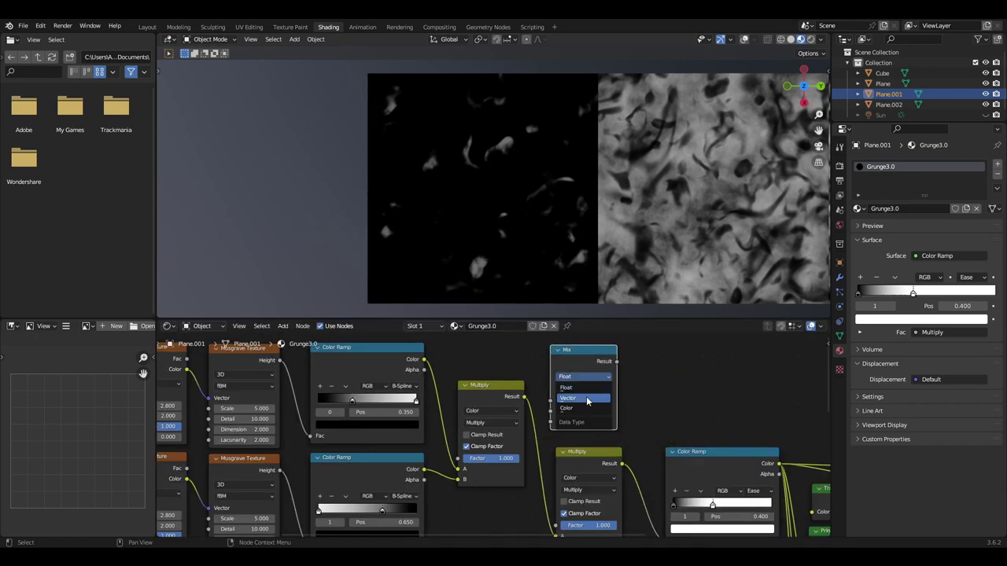
pyautogui.press('g')
pyautogui.click(588, 348)
pyautogui.click(592, 377)
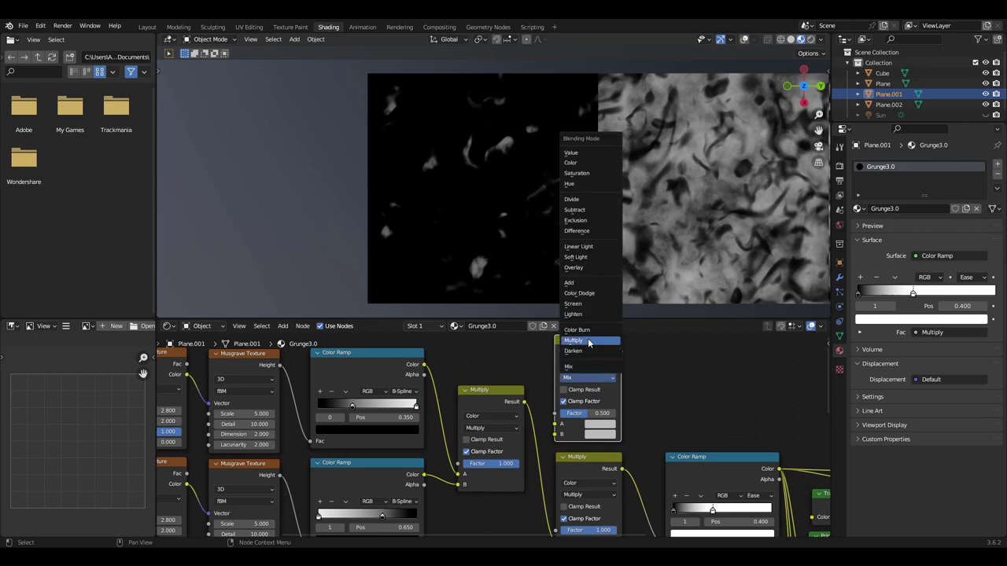
pyautogui.click(590, 343)
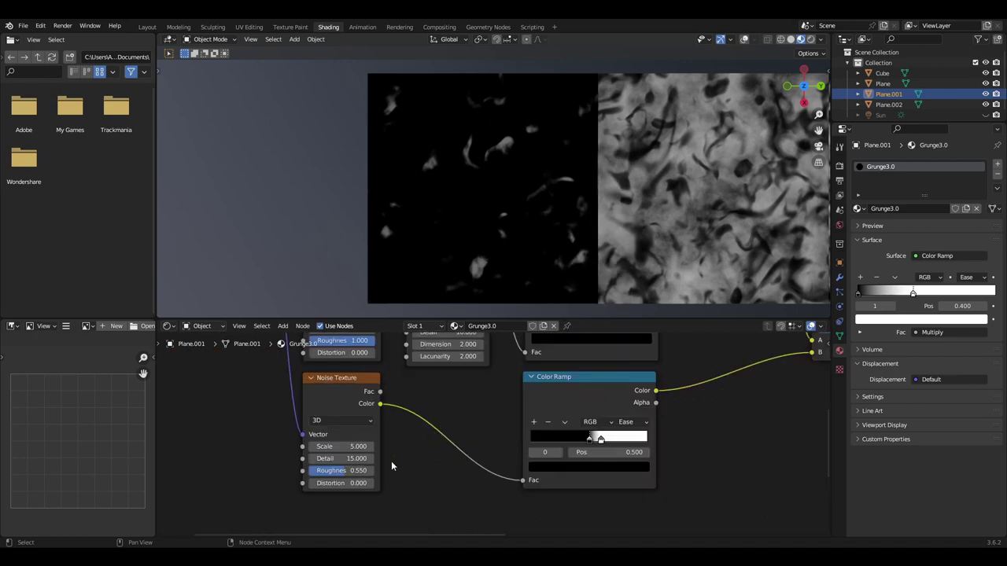
pyautogui.click(560, 457)
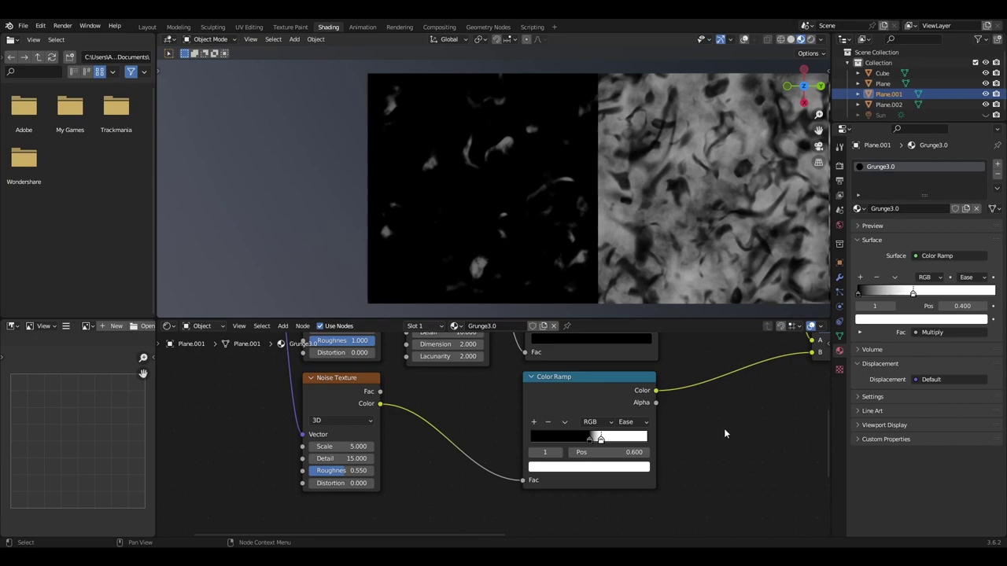
pyautogui.moveTo(724, 433); pyautogui.dragTo(488, 542, button='middle')
pyautogui.scroll(-2, 647, 456)
# - Pan and zoom to review the Grunge3.0 Color Ramp, Transparent BSDF and Principled BSDF nodes
pyautogui.scroll(2, 542, 364)
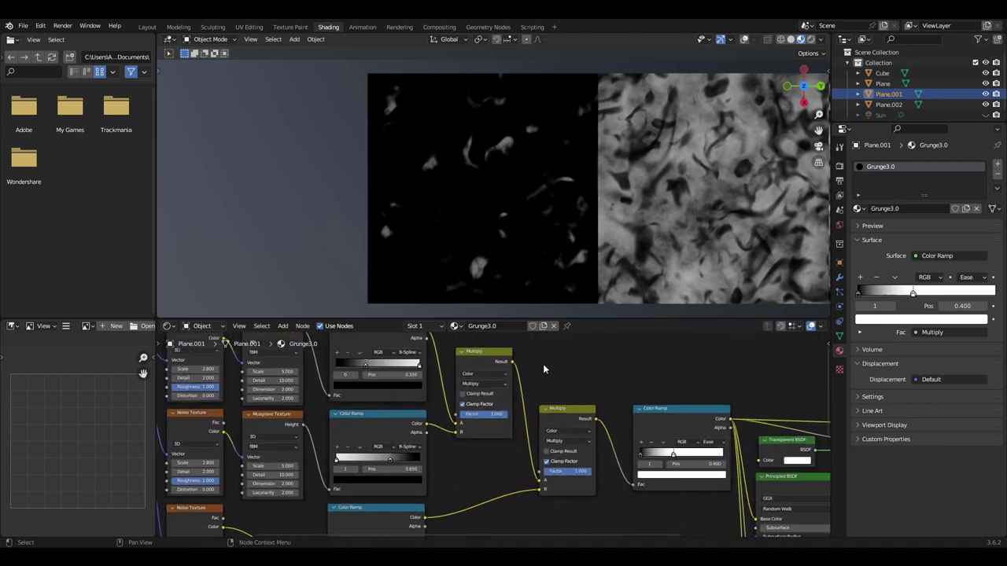
pyautogui.hscroll(2, 552, 378)
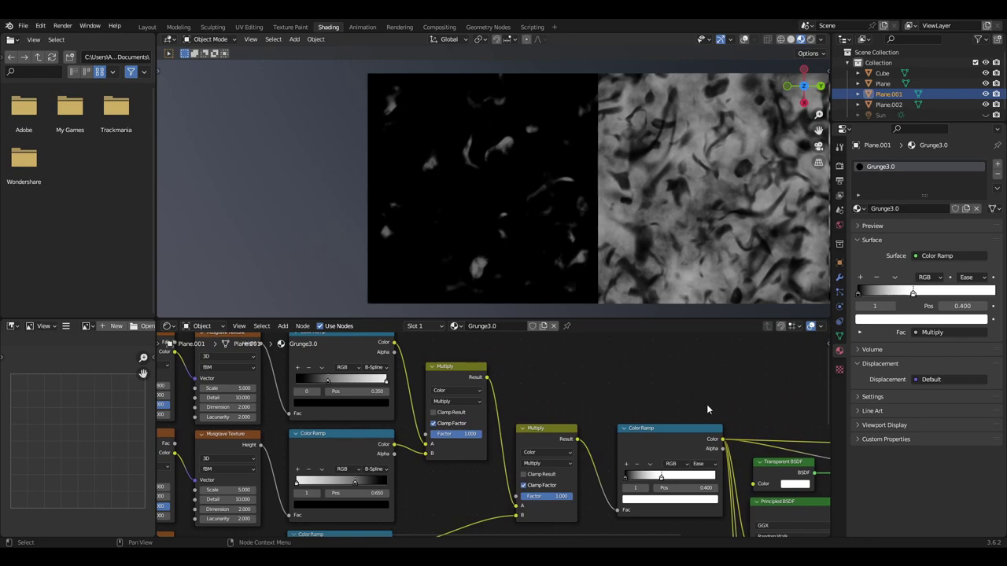
pyautogui.moveTo(706, 409); pyautogui.dragTo(622, 366, button='middle')
pyautogui.scroll(3, 620, 368)
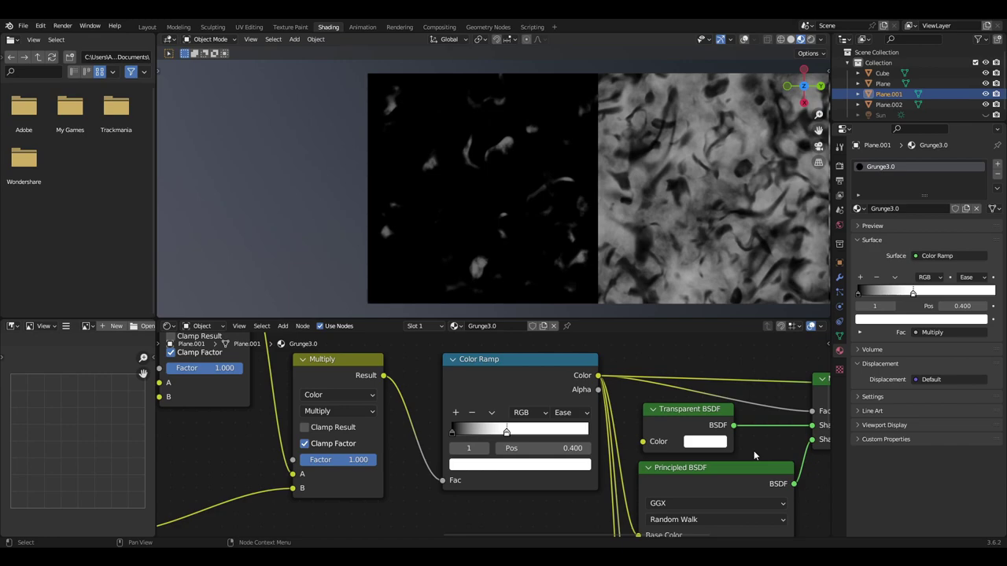
pyautogui.scroll(-5, 753, 456)
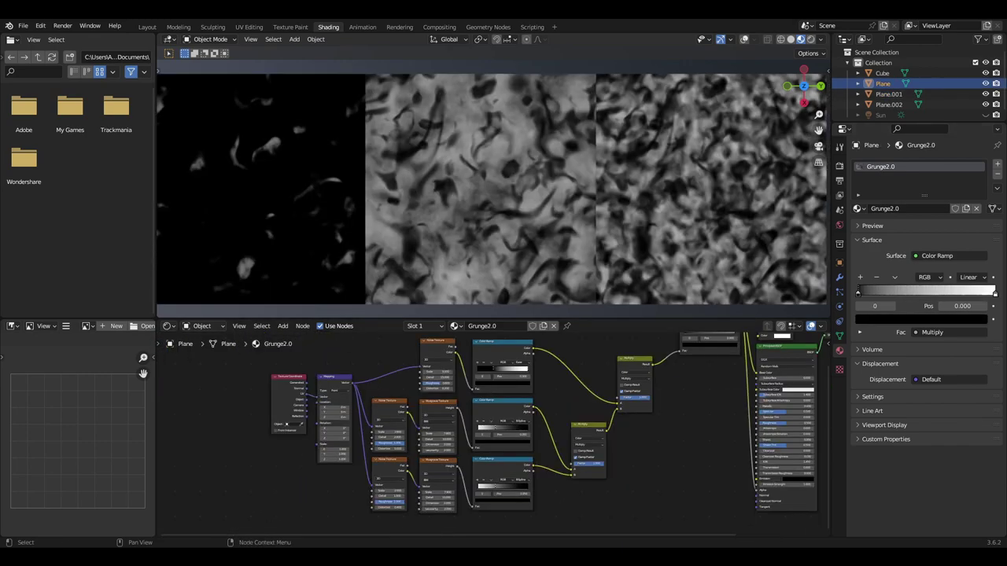
pyautogui.moveTo(472, 393); pyautogui.dragTo(519, 394, button='middle')
pyautogui.scroll(4, 540, 388)
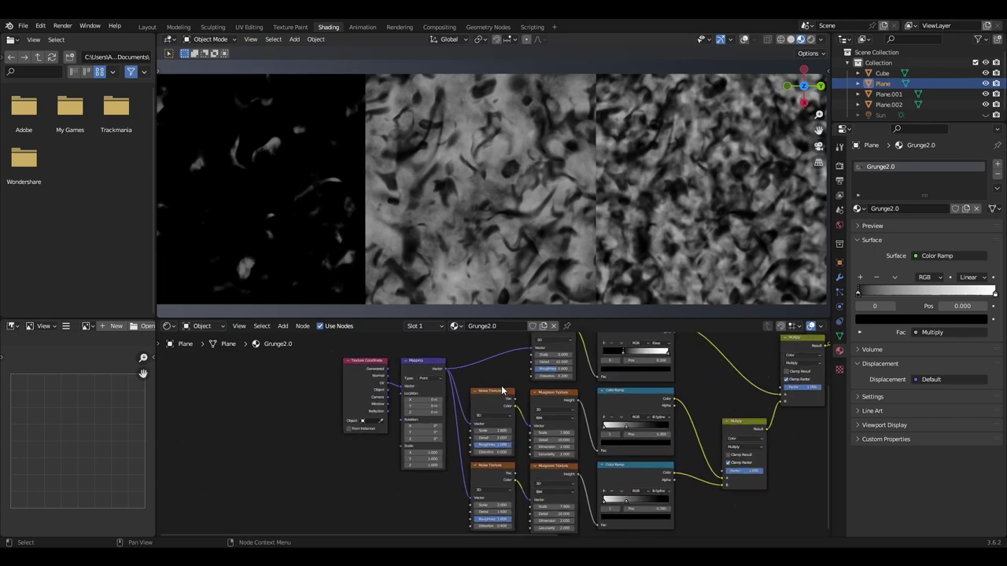
pyautogui.scroll(3, 540, 388)
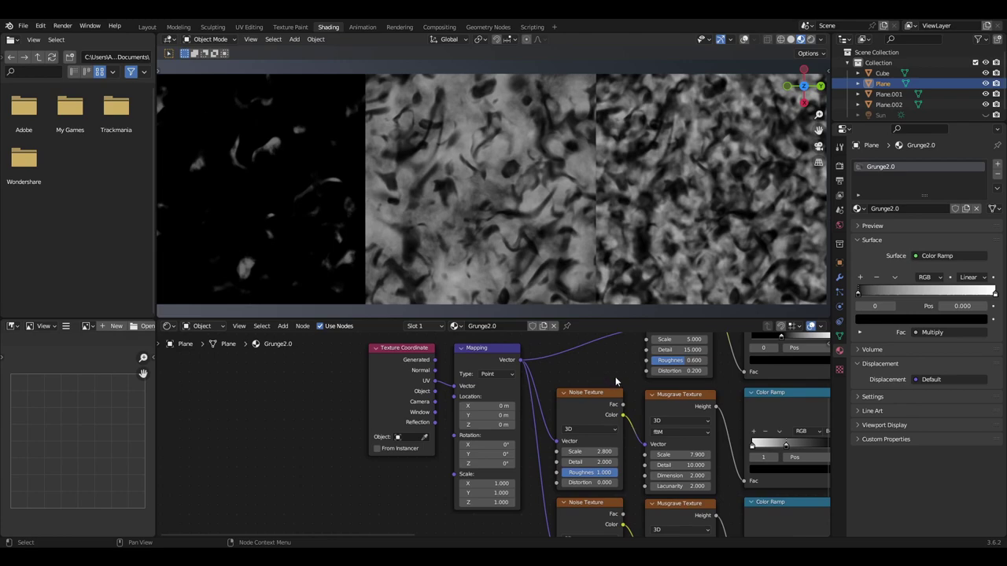
pyautogui.scroll(-2, 598, 371)
pyautogui.moveTo(728, 391); pyautogui.dragTo(553, 449, button='middle')
pyautogui.scroll(2, 609, 417)
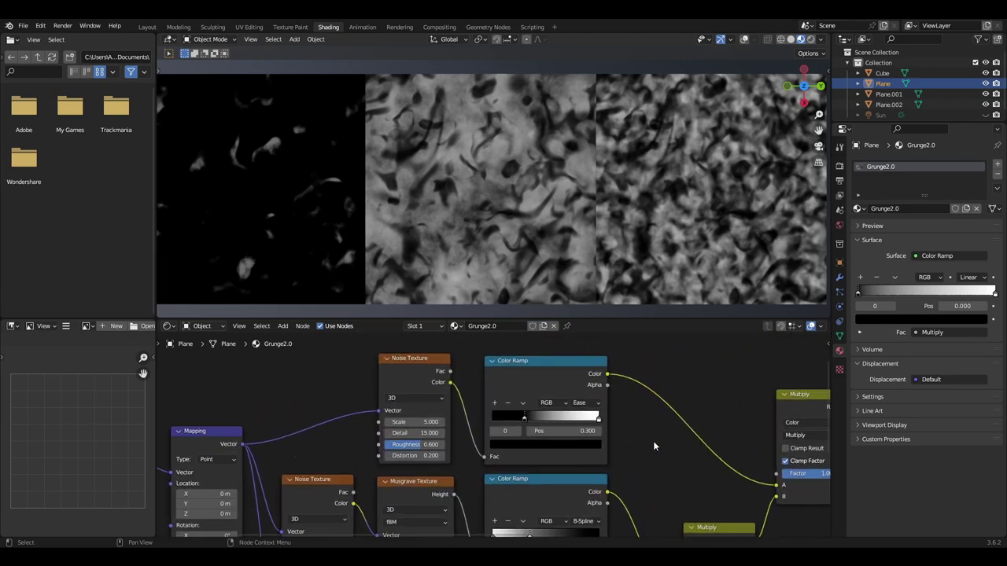
pyautogui.scroll(1, 646, 452)
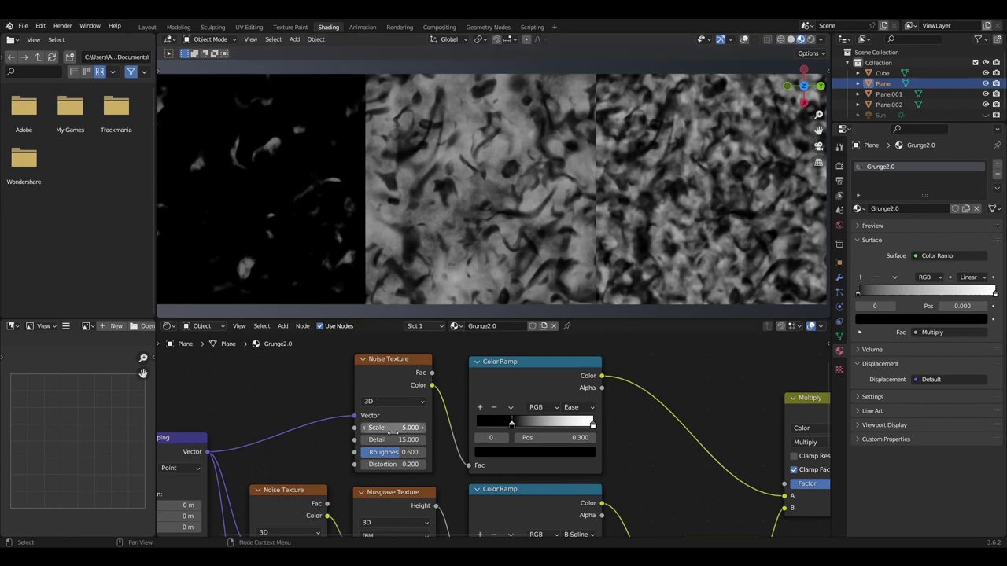
# - Pan across the upper and lower Musgrave and Color Ramp branches of Grunge2.0
pyautogui.moveTo(576, 409); pyautogui.dragTo(538, 389, button='middle')
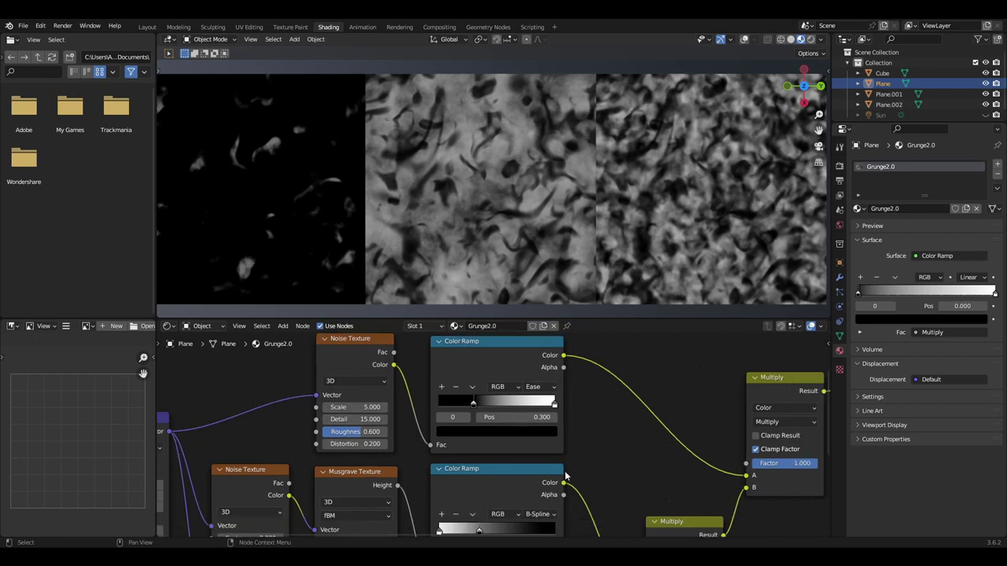
pyautogui.moveTo(564, 471); pyautogui.dragTo(659, 376, button='middle')
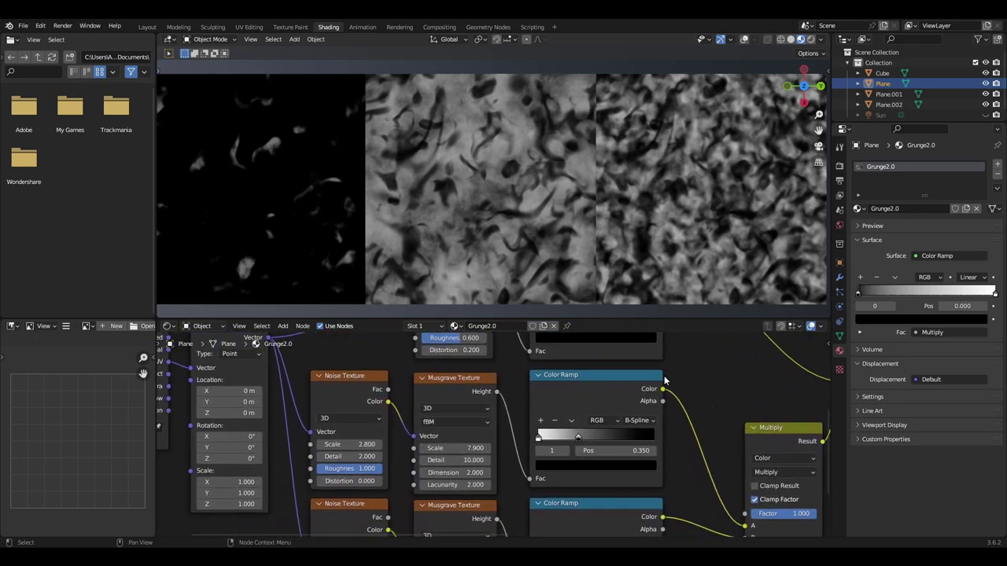
pyautogui.scroll(-2, 681, 389)
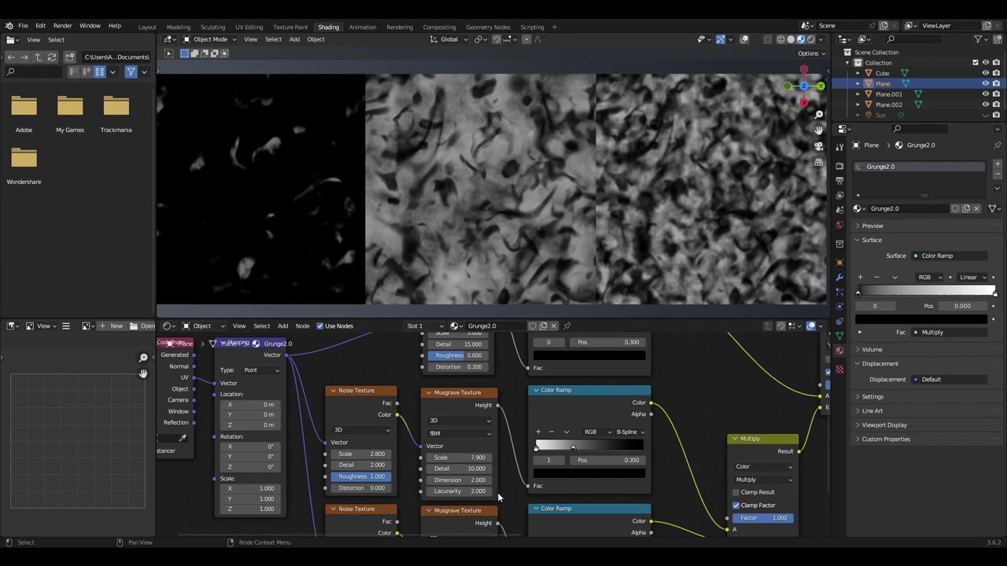
pyautogui.moveTo(631, 499); pyautogui.dragTo(522, 496, button='middle')
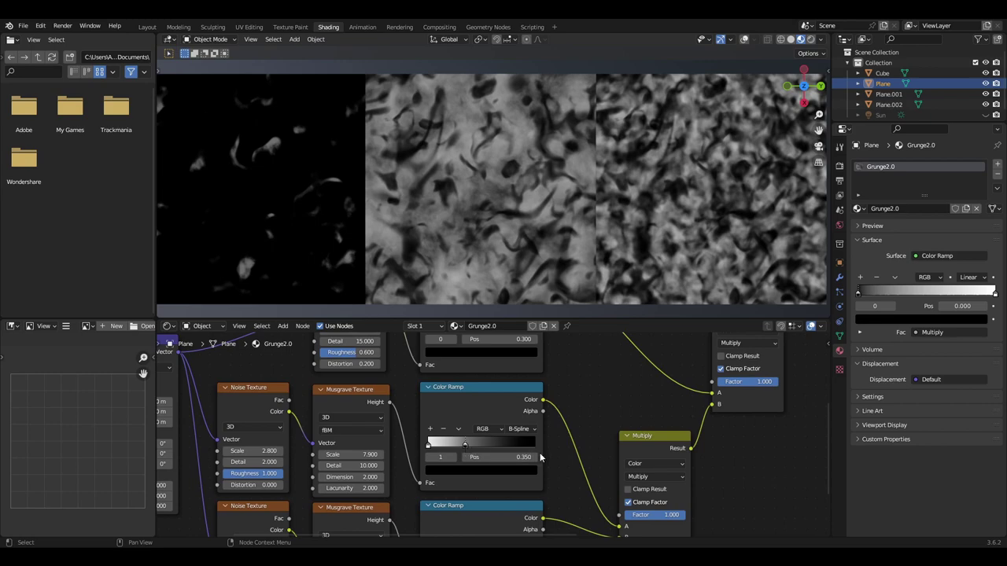
pyautogui.moveTo(538, 491); pyautogui.dragTo(655, 391, button='middle')
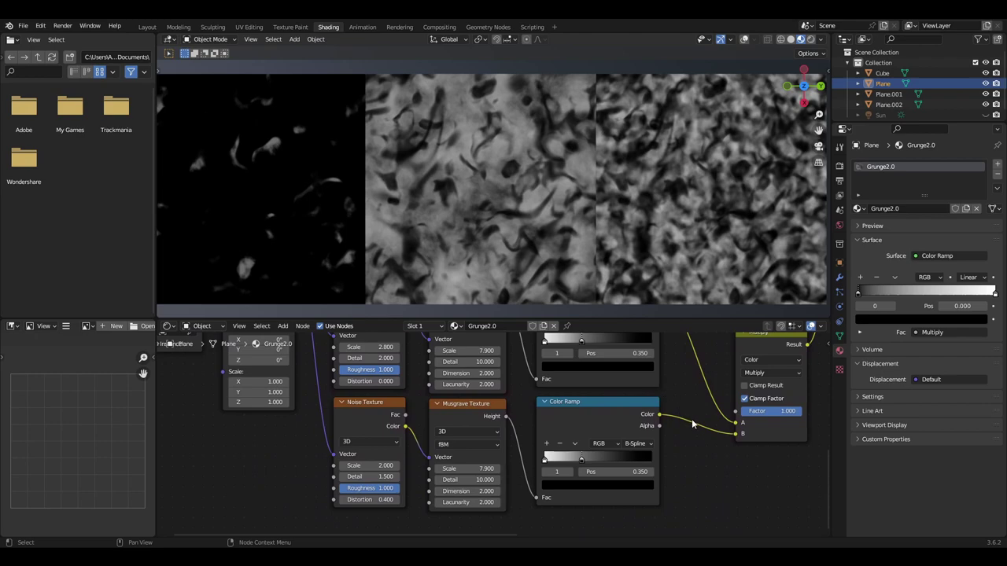
pyautogui.scroll(-2, 692, 424)
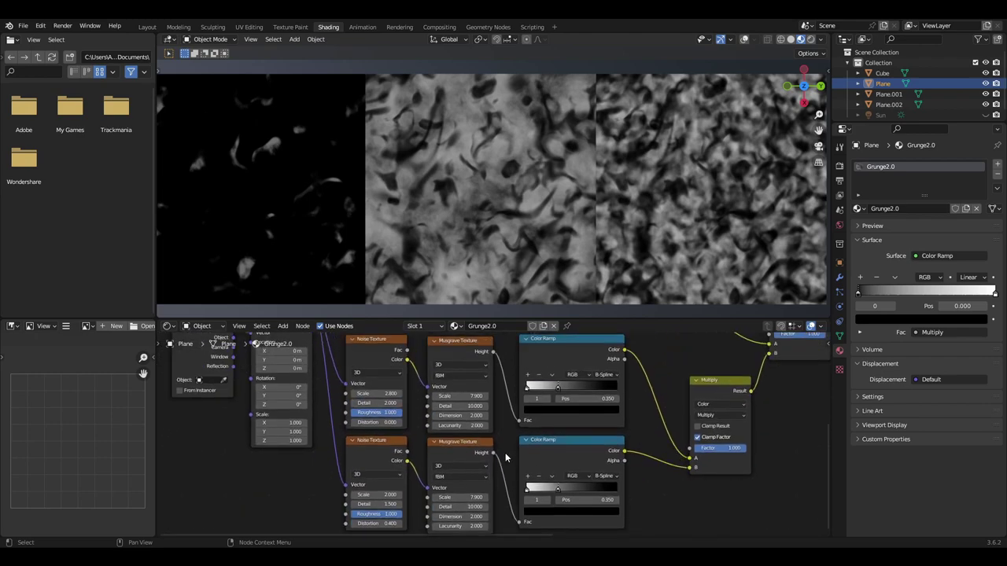
# - Select, then deselect, both Noise Texture nodes, and zoom out to show the tree down to the Principled BSDF
pyautogui.moveTo(337, 405); pyautogui.dragTo(352, 447)
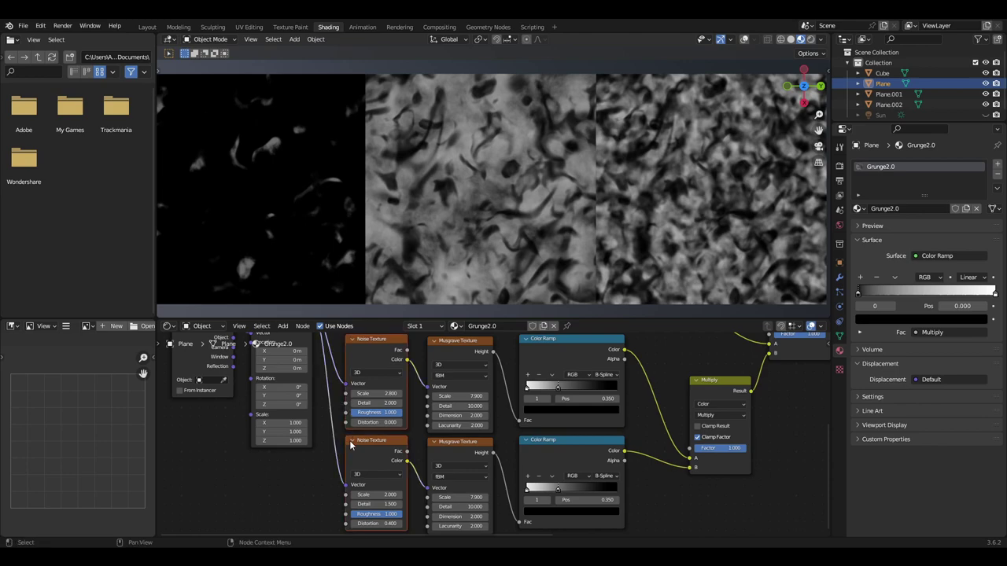
pyautogui.click(326, 469)
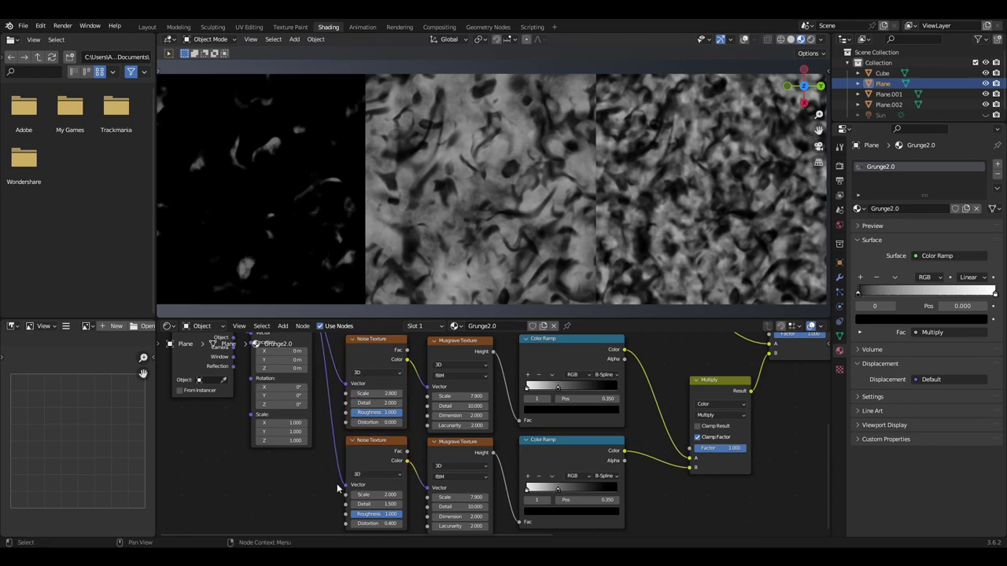
pyautogui.moveTo(339, 490); pyautogui.dragTo(333, 445, button='middle')
pyautogui.scroll(3, 333, 445)
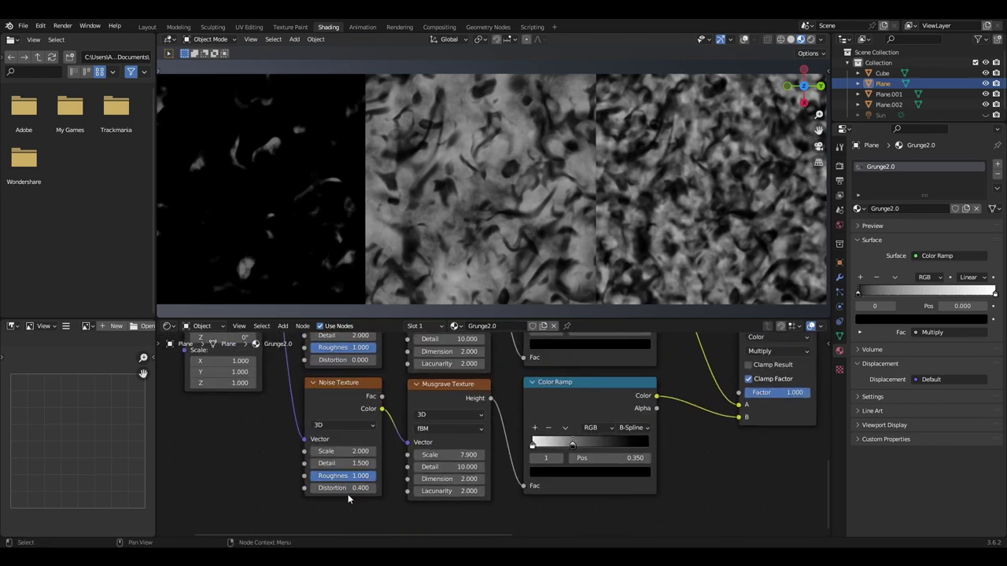
pyautogui.moveTo(787, 393); pyautogui.dragTo(521, 484, button='middle')
pyautogui.scroll(-1, 616, 454)
pyautogui.scroll(-3, 609, 445)
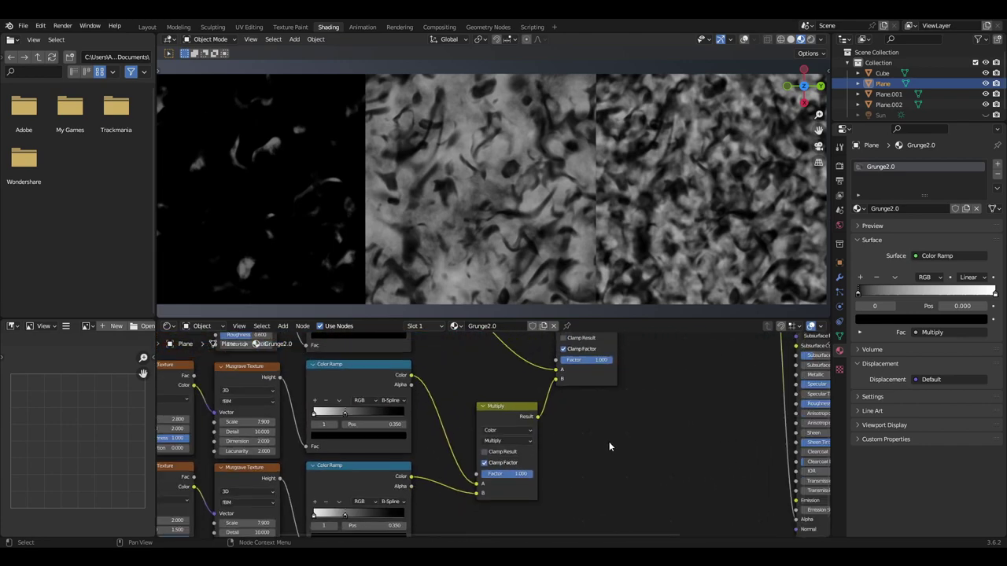
pyautogui.moveTo(613, 409); pyautogui.dragTo(584, 424, button='middle')
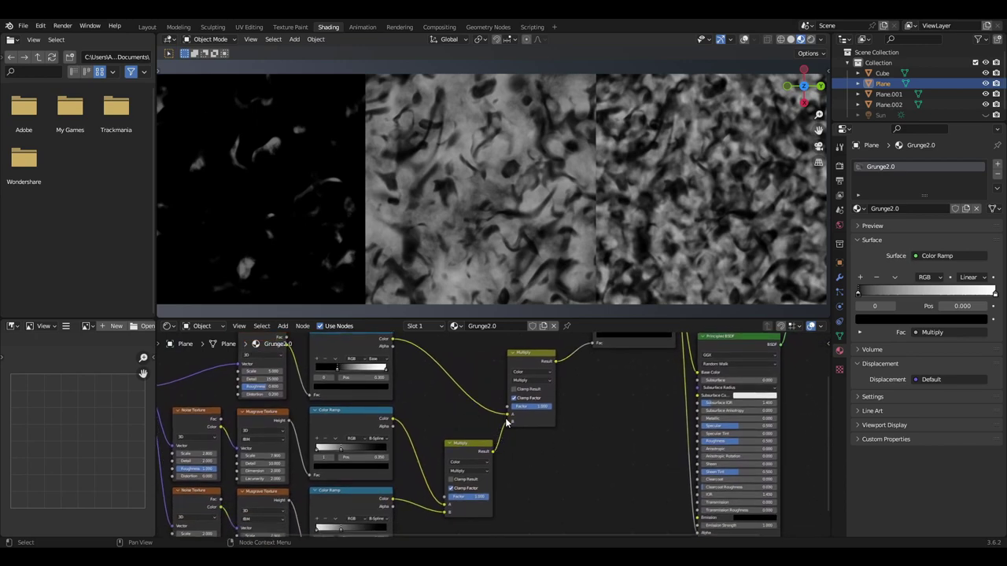
# - Slide the final Color Ramp's white stop left to make the Grunge2.0 plane much lighter
pyautogui.scroll(3, 522, 427)
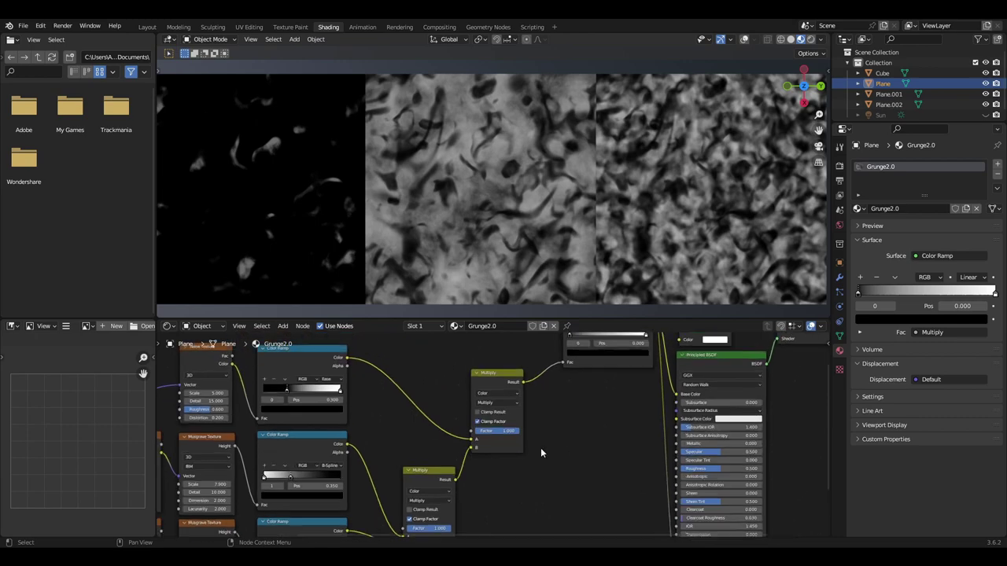
pyautogui.moveTo(561, 436); pyautogui.dragTo(580, 454, button='middle')
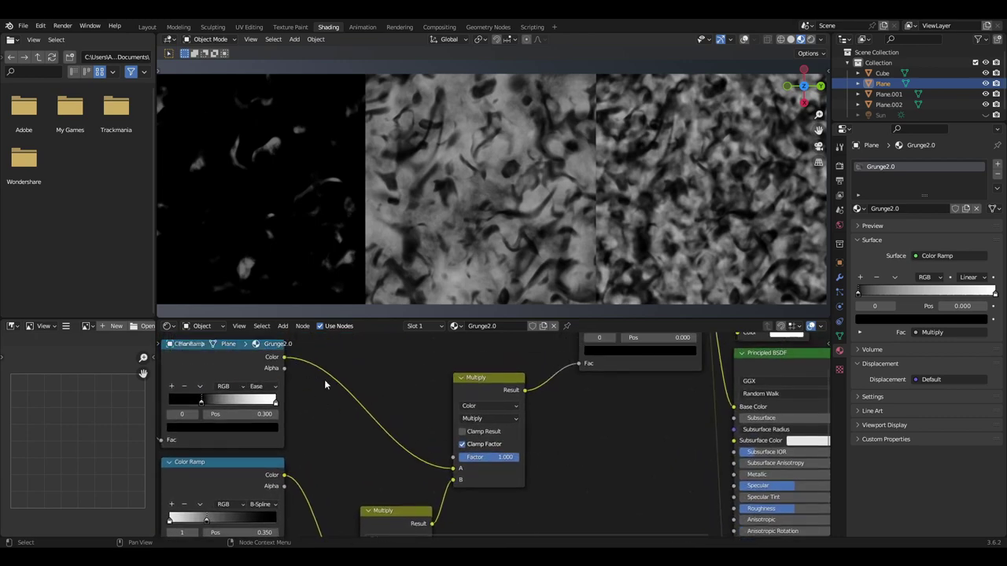
pyautogui.moveTo(646, 404); pyautogui.dragTo(488, 495, button='middle')
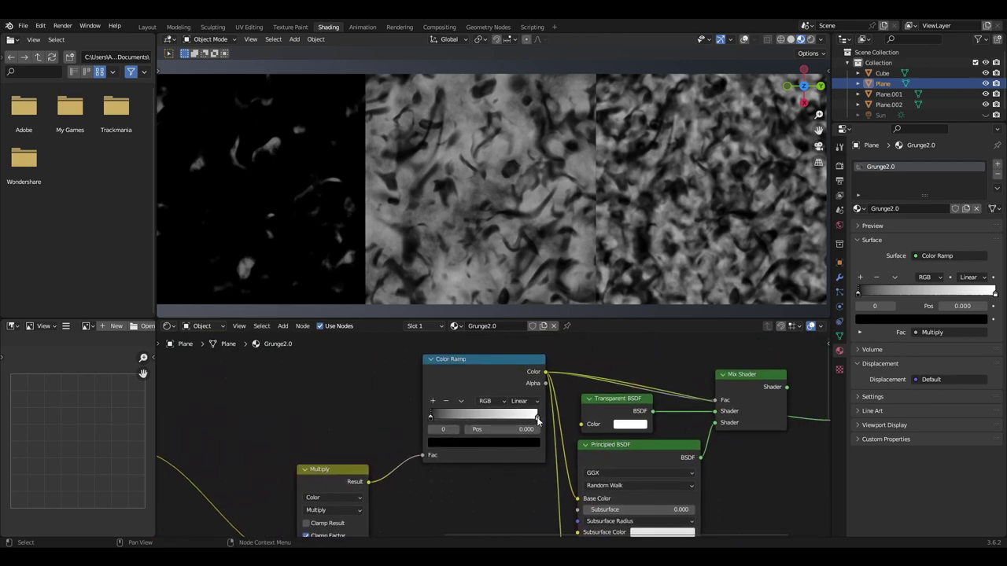
pyautogui.moveTo(538, 417); pyautogui.dragTo(445, 418)
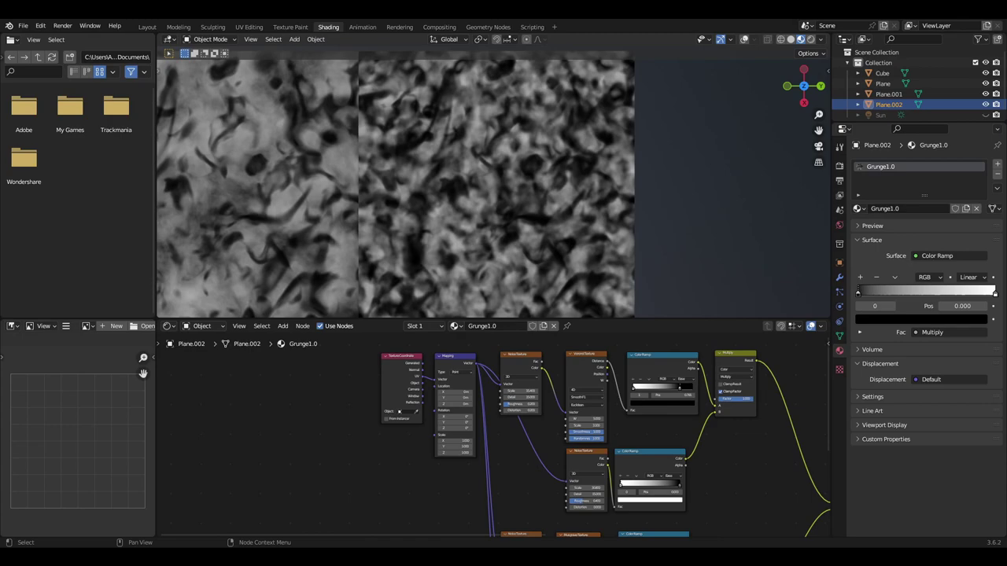
pyautogui.scroll(3, 551, 499)
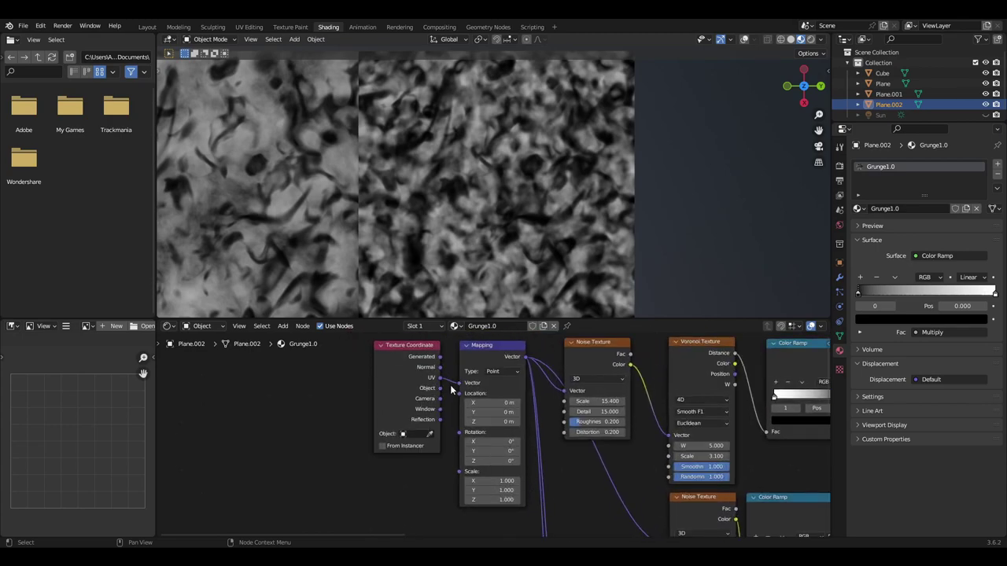
# - Move the Grunge1.0 Multiply node further right, past the Voronoi color ramp
pyautogui.moveTo(583, 490); pyautogui.dragTo(326, 516, button='middle')
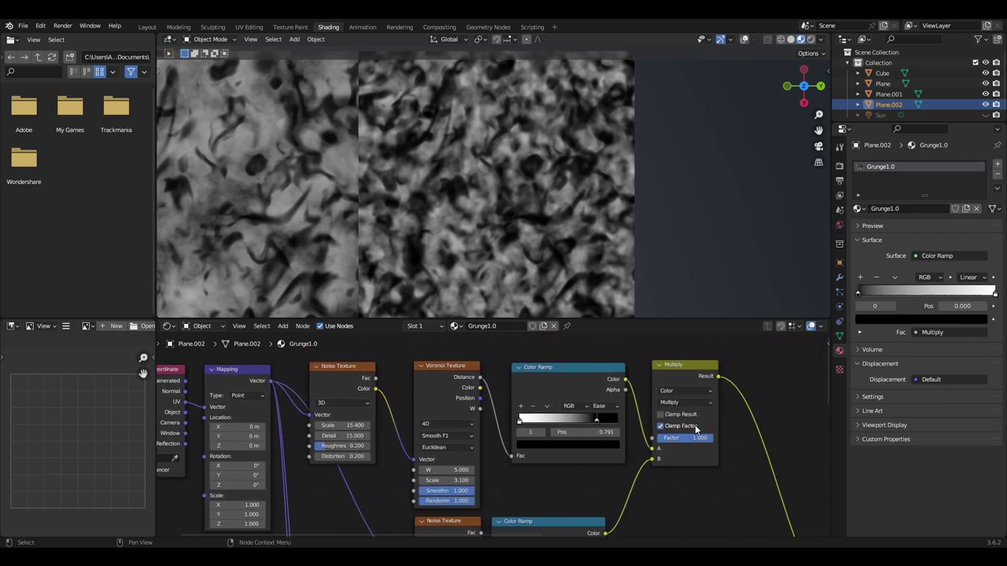
pyautogui.moveTo(686, 367); pyautogui.dragTo(778, 370)
pyautogui.moveTo(646, 402); pyautogui.dragTo(678, 401, button='middle')
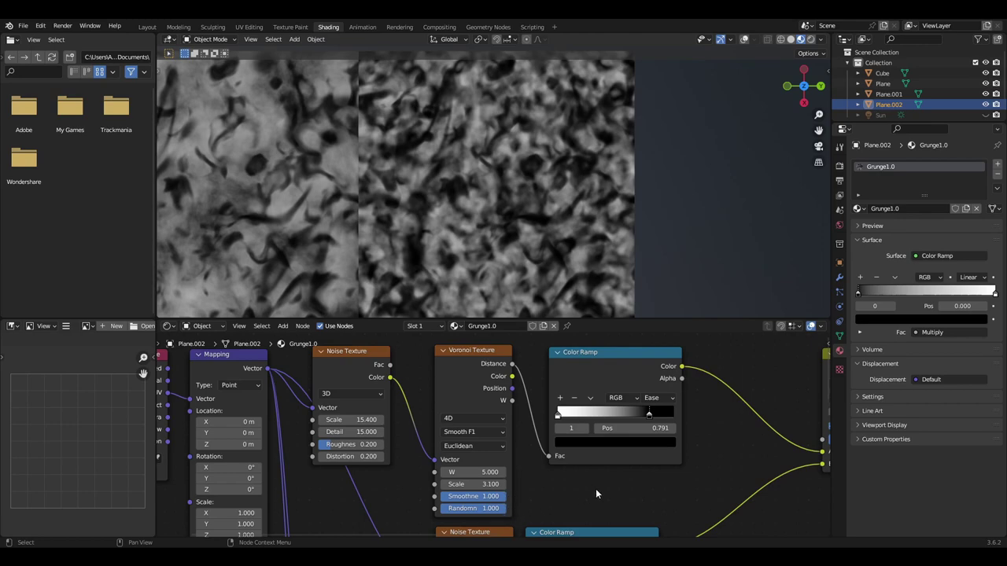
# - Check the left and right stops of the lower Noise color ramp, then return to the Voronoi and Multiply nodes
pyautogui.moveTo(595, 494); pyautogui.dragTo(500, 495, button='middle')
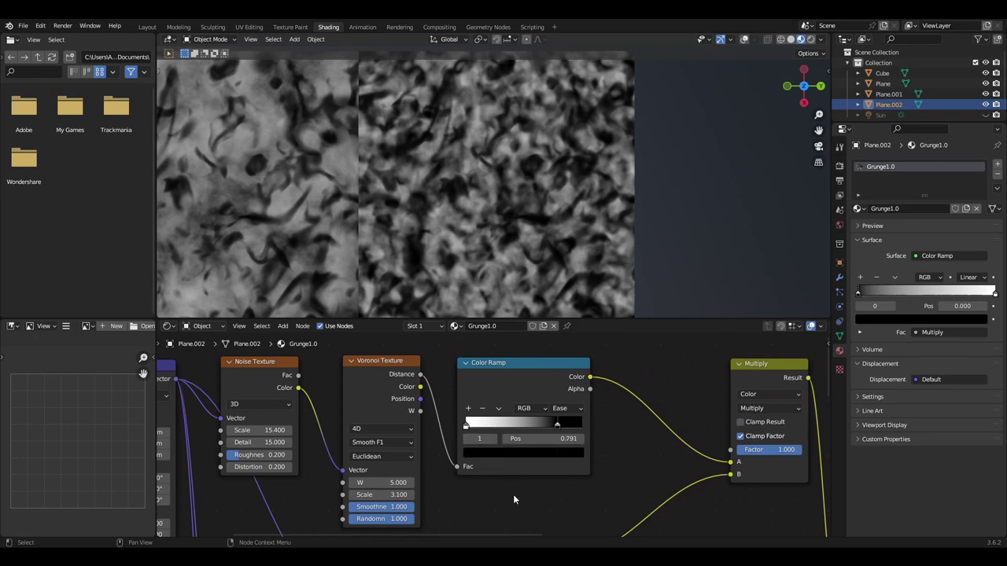
pyautogui.scroll(-2, 512, 494)
pyautogui.moveTo(524, 447); pyautogui.dragTo(540, 355, button='middle')
pyautogui.scroll(1, 619, 439)
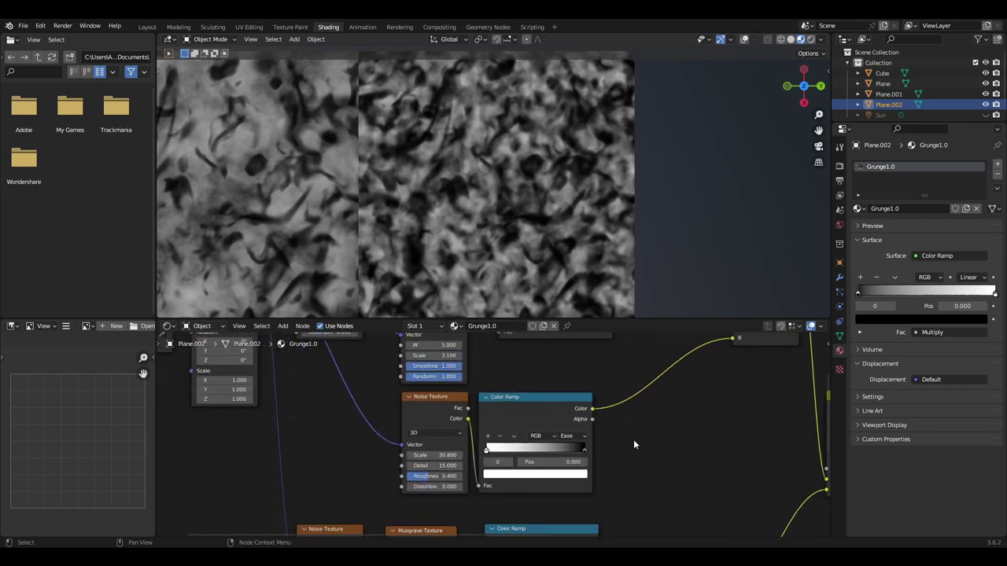
pyautogui.scroll(1, 473, 464)
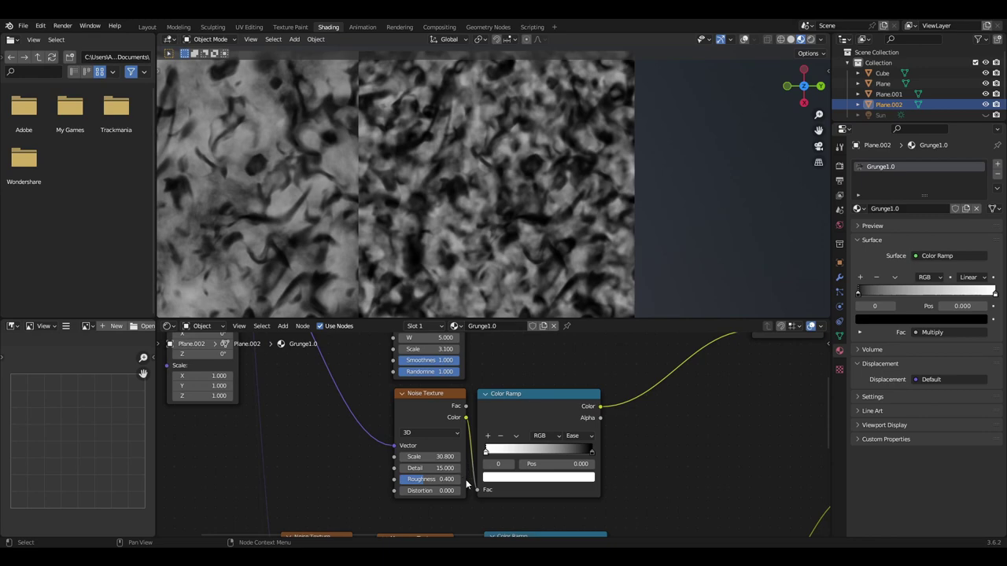
pyautogui.click(592, 453)
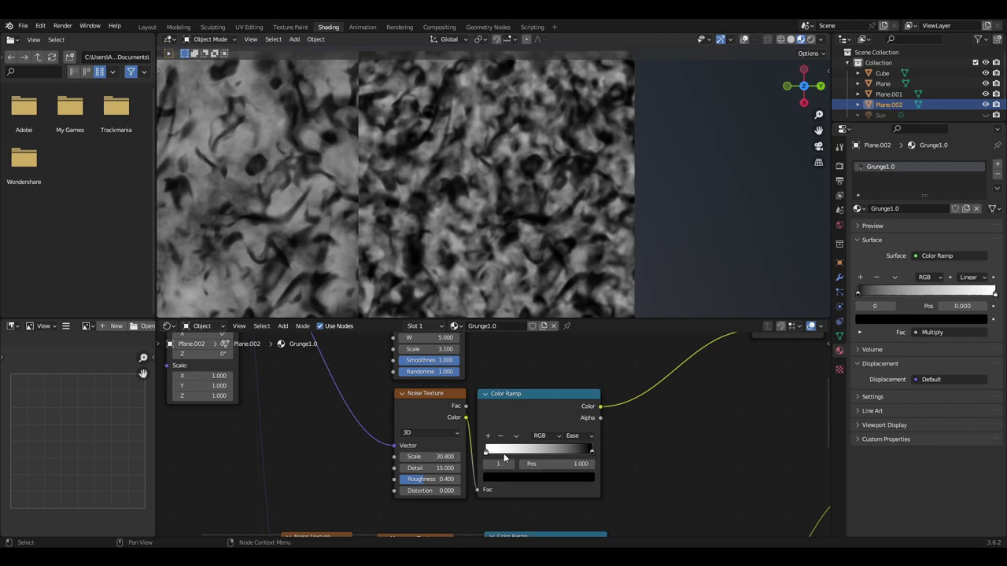
pyautogui.click(486, 452)
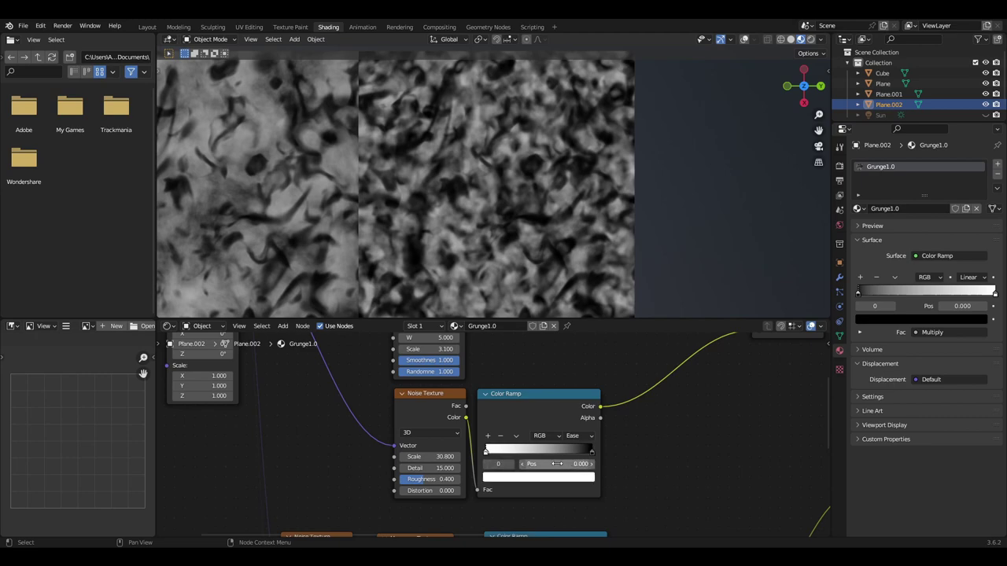
pyautogui.scroll(-2, 634, 470)
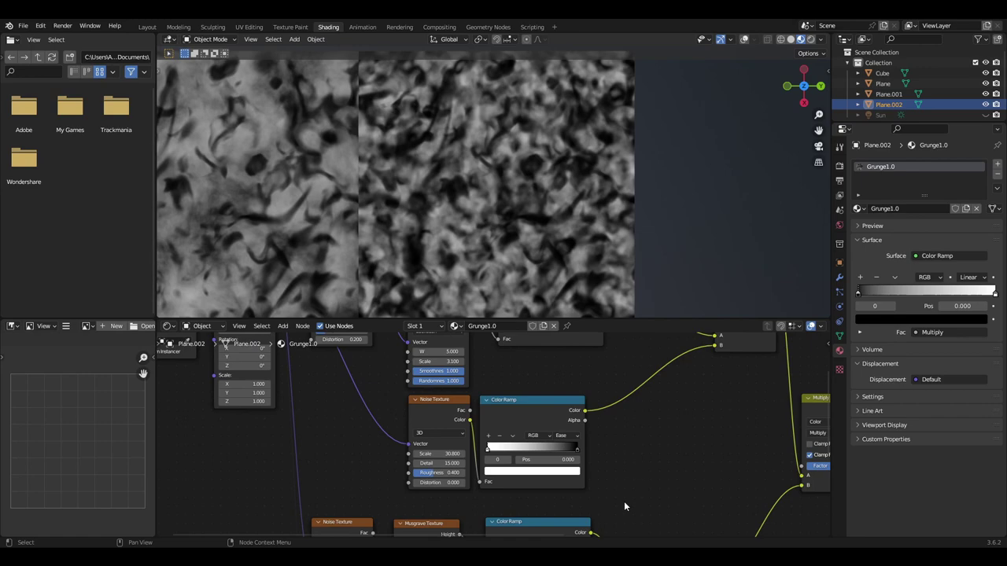
pyautogui.moveTo(624, 501); pyautogui.dragTo(398, 418, button='middle')
pyautogui.scroll(1, 404, 407)
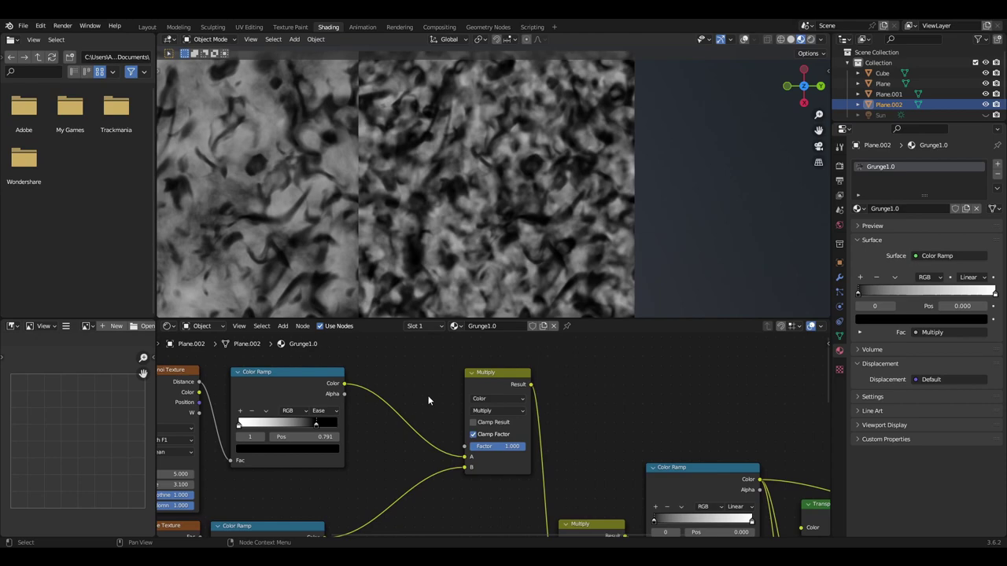
pyautogui.moveTo(417, 493); pyautogui.dragTo(718, 408, button='middle')
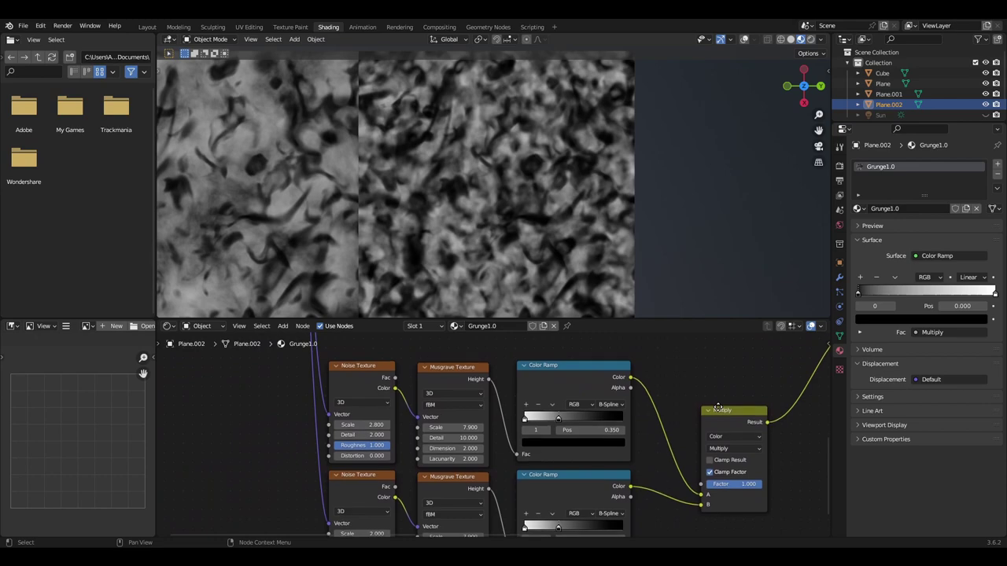
pyautogui.scroll(1, 614, 417)
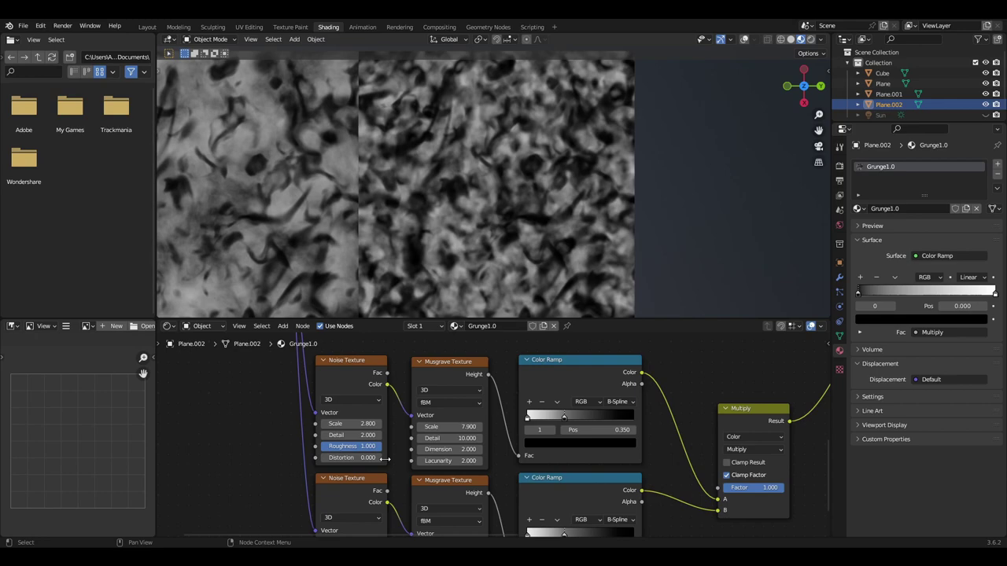
pyautogui.moveTo(384, 459); pyautogui.dragTo(359, 441, button='middle')
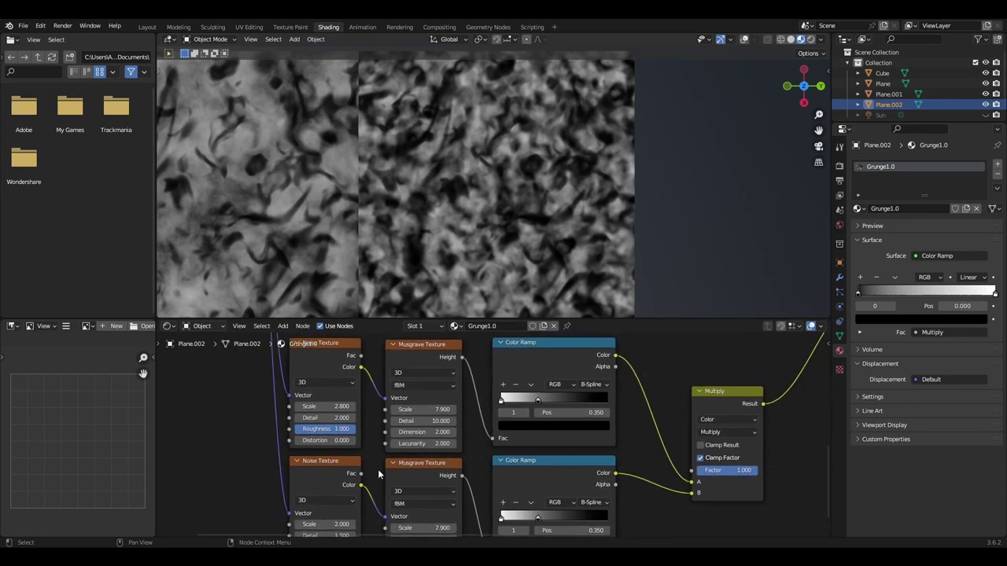
pyautogui.moveTo(462, 443); pyautogui.dragTo(435, 460, button='middle')
pyautogui.click(475, 430)
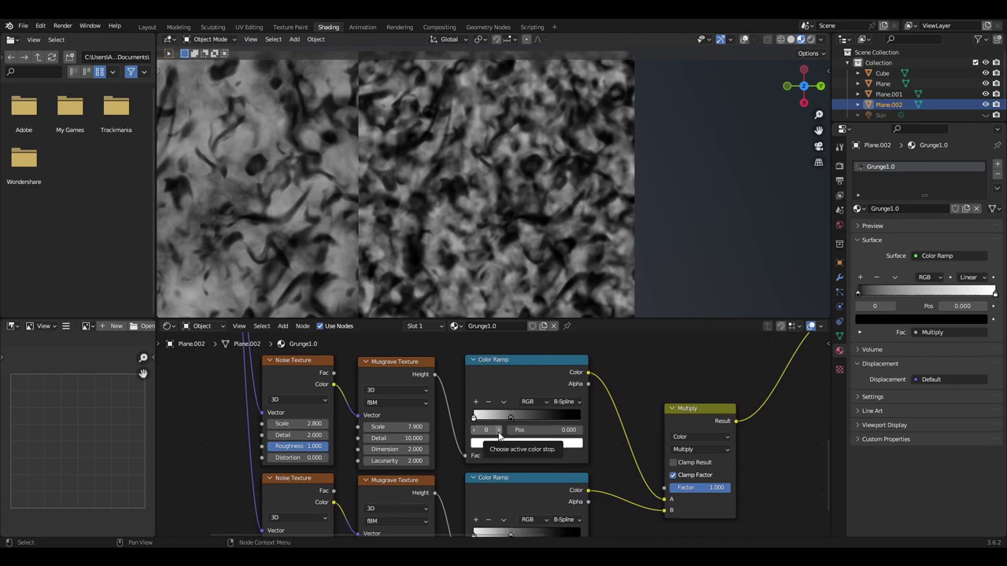
pyautogui.click(498, 430)
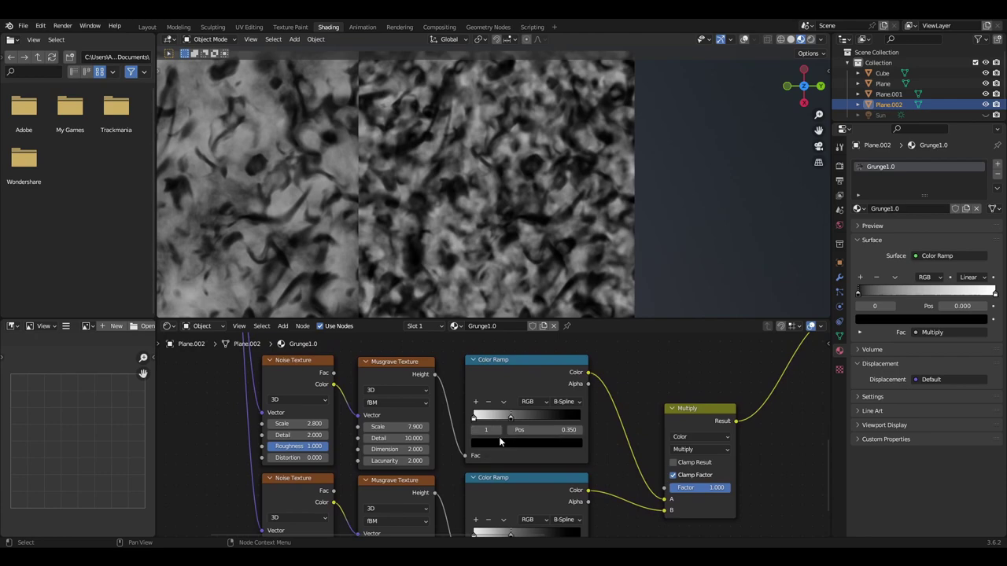
pyautogui.click(475, 430)
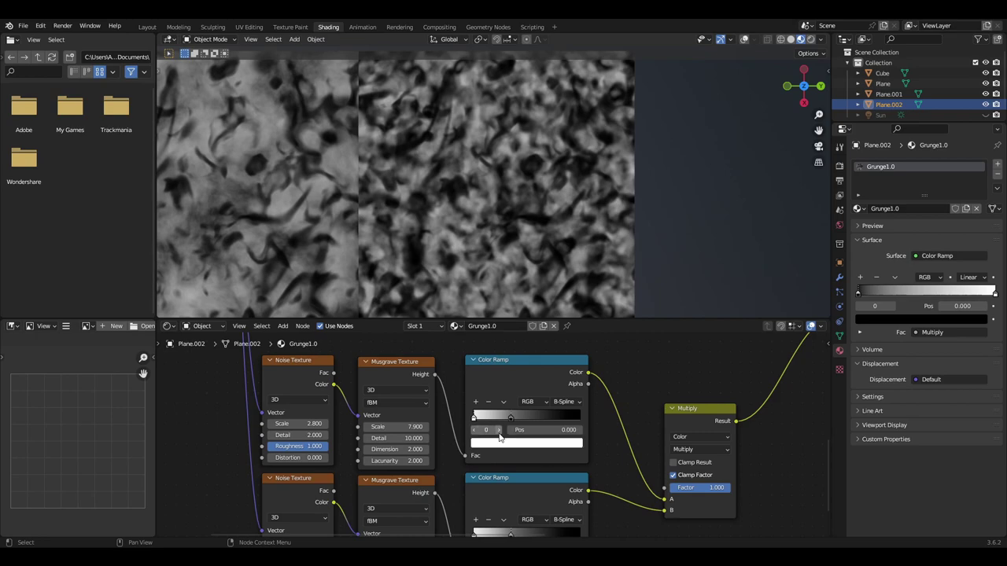
pyautogui.click(499, 430)
pyautogui.moveTo(614, 484); pyautogui.dragTo(659, 393, button='middle')
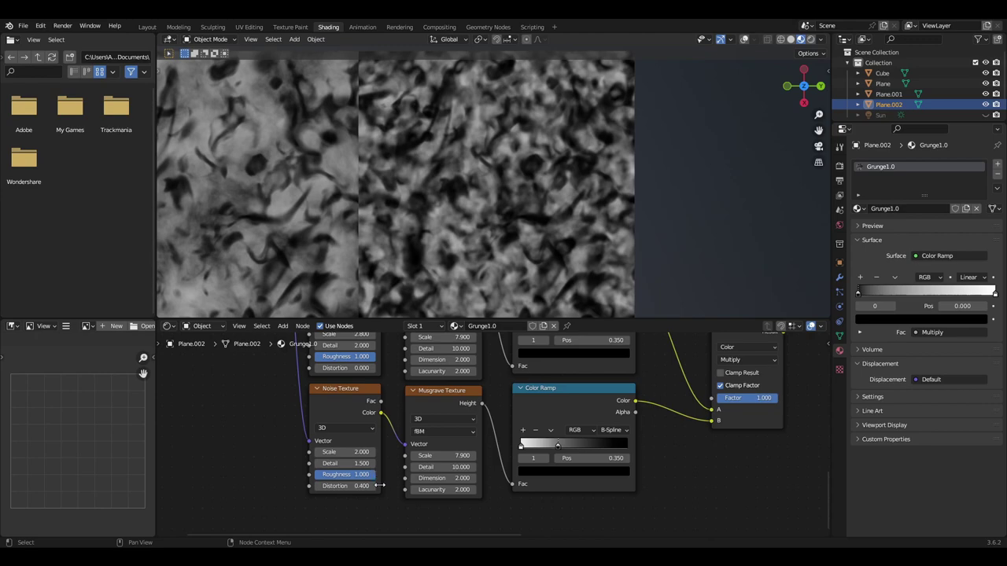
pyautogui.moveTo(710, 469); pyautogui.dragTo(492, 528, button='middle')
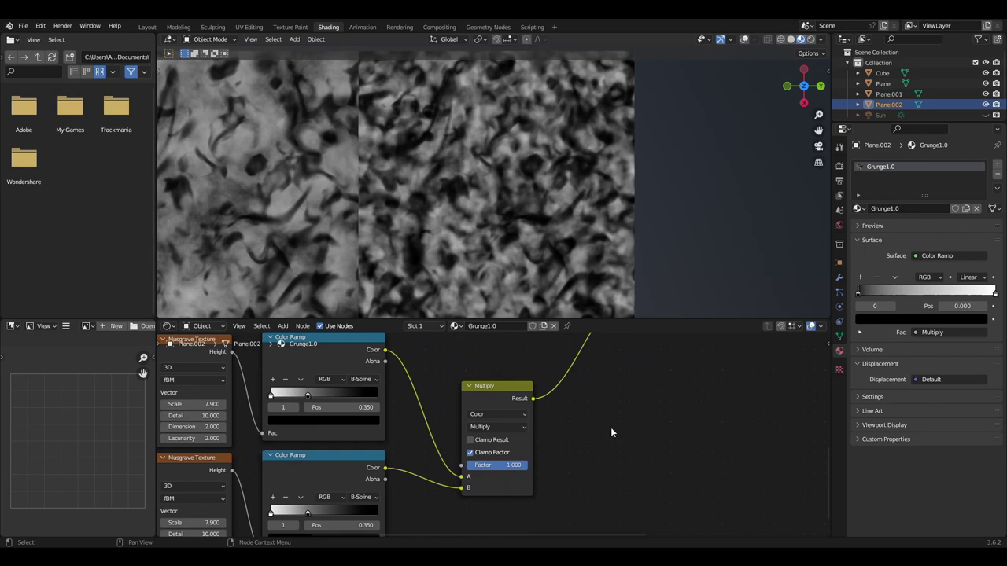
pyautogui.moveTo(664, 382); pyautogui.dragTo(543, 485, button='middle')
pyautogui.scroll(-3, 607, 440)
# - Move the Grunge1.0 Multiply node lower in the tree
pyautogui.scroll(-2, 531, 508)
pyautogui.scroll(-1, 544, 485)
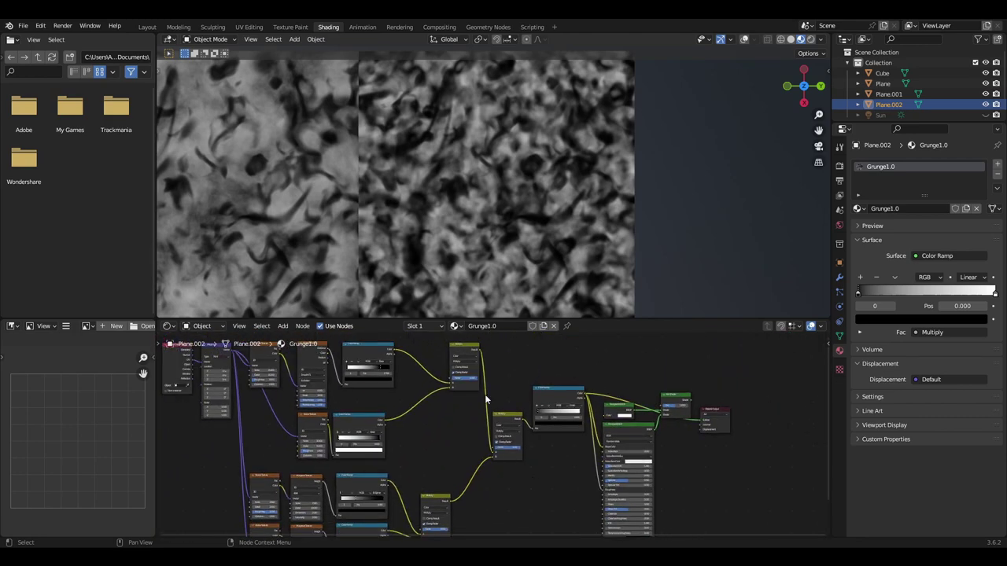
pyautogui.click(462, 353)
pyautogui.moveTo(463, 354); pyautogui.dragTo(440, 441)
# - Center on the Principled BSDF area and switch the viewport to Rendered shading
pyautogui.scroll(3, 497, 432)
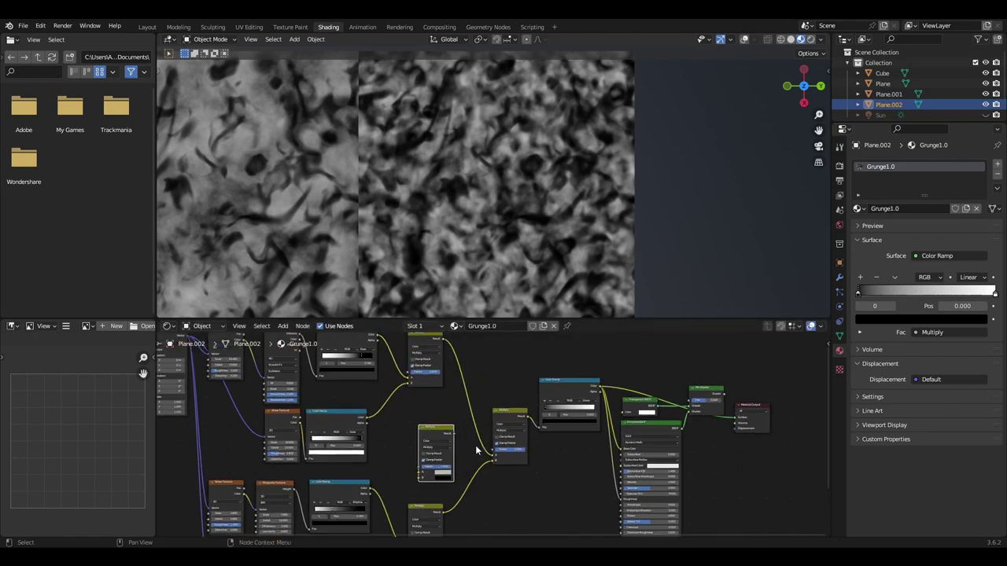
pyautogui.moveTo(560, 427); pyautogui.dragTo(480, 434, button='middle')
pyautogui.scroll(1, 480, 434)
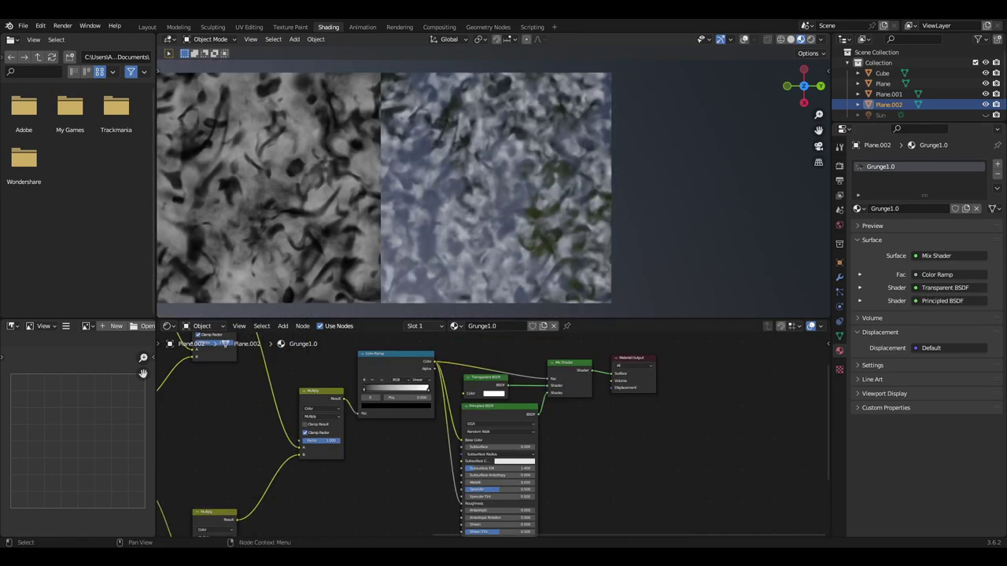
pyautogui.scroll(1, 582, 444)
pyautogui.moveTo(588, 448); pyautogui.dragTo(516, 490, button='middle')
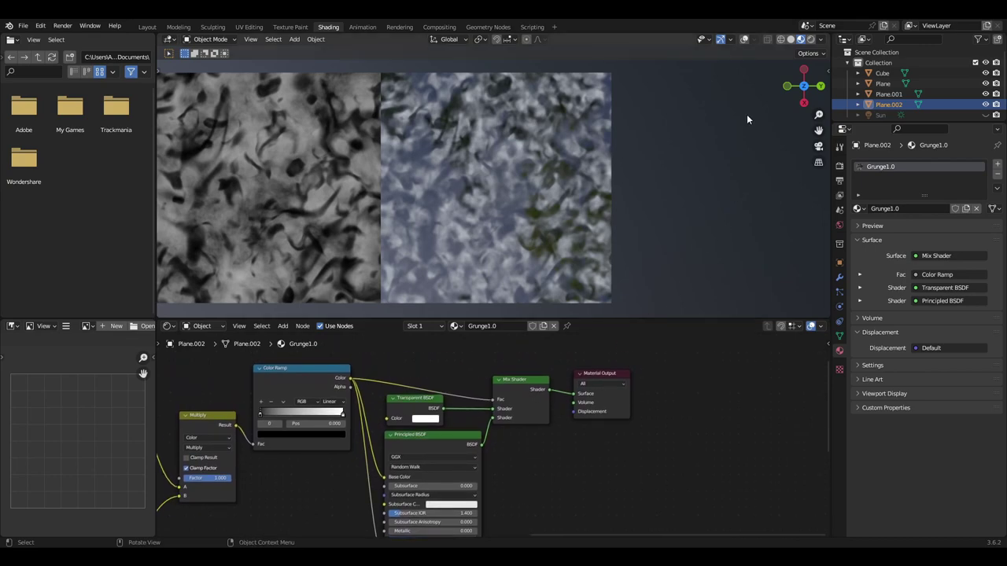
pyautogui.click(810, 40)
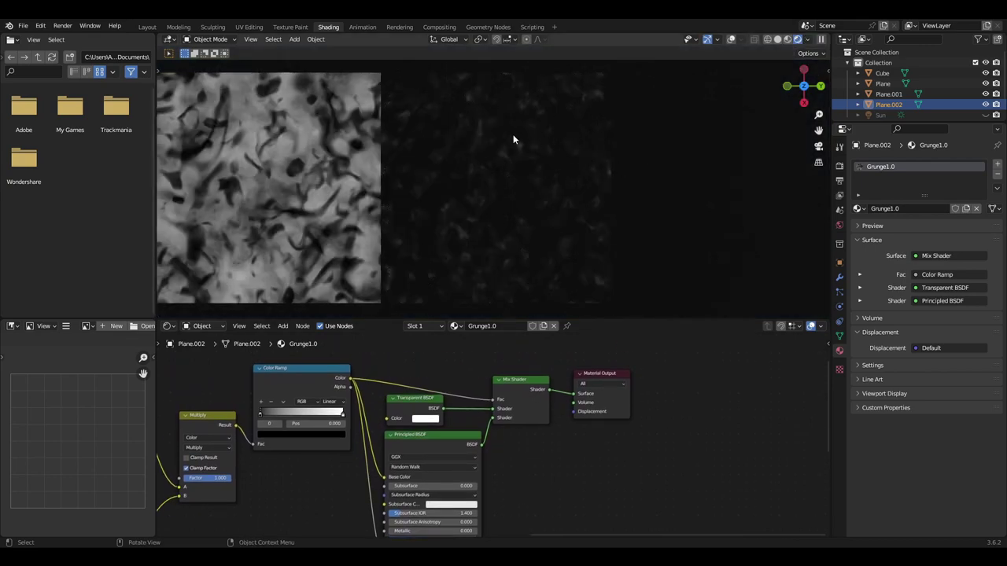